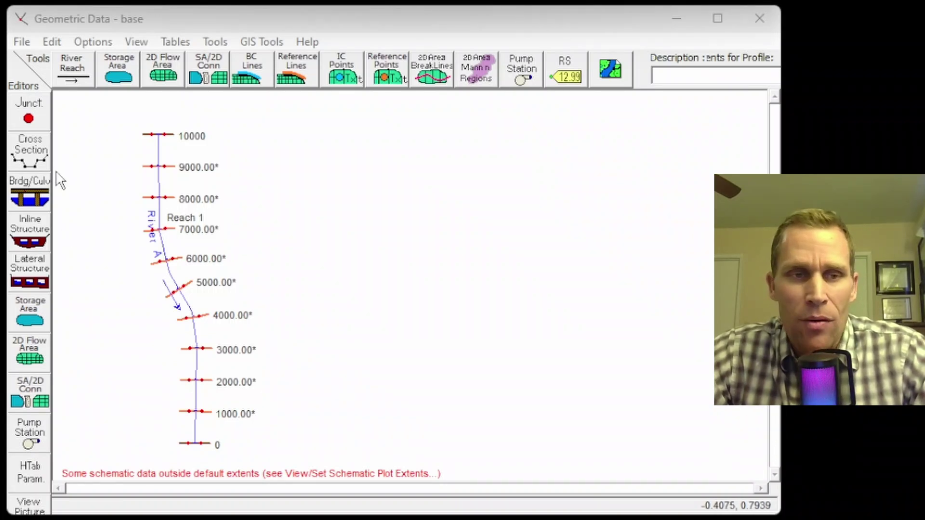
# Step: Inspect the cross section at station 0 in the cross section editor, then close it
pyautogui.click(30, 152)
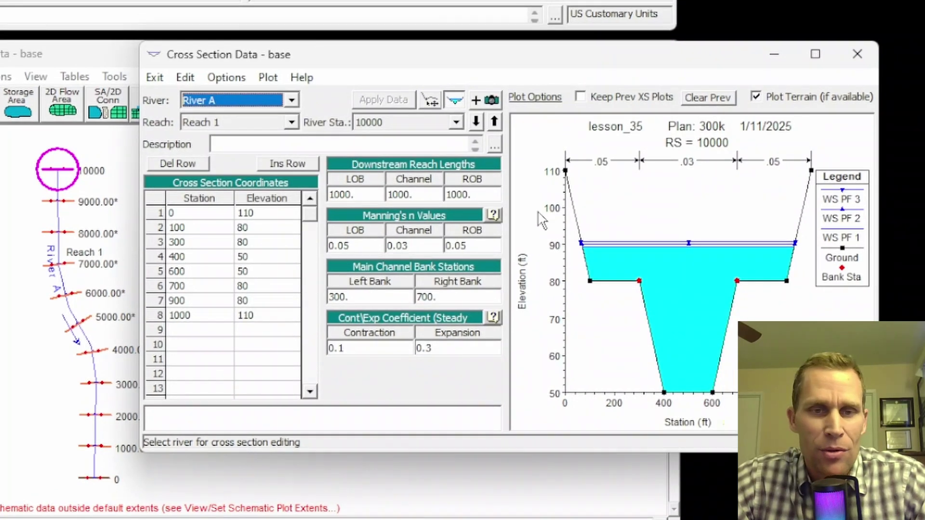
pyautogui.click(494, 122)
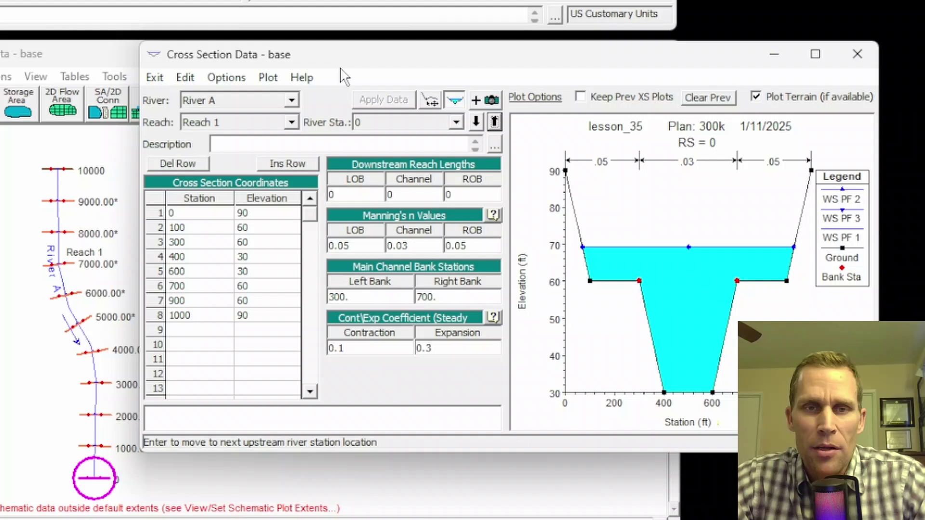
pyautogui.moveTo(355, 56); pyautogui.dragTo(379, 57)
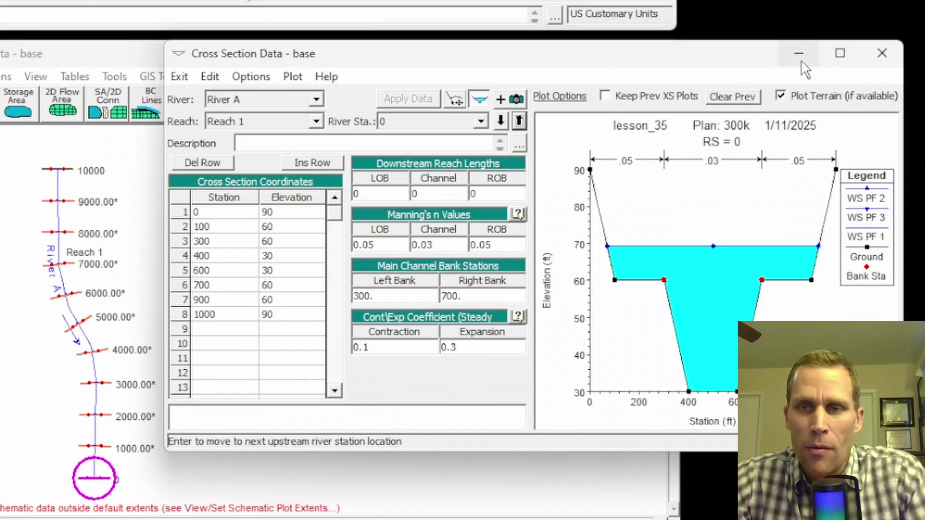
pyautogui.click(880, 54)
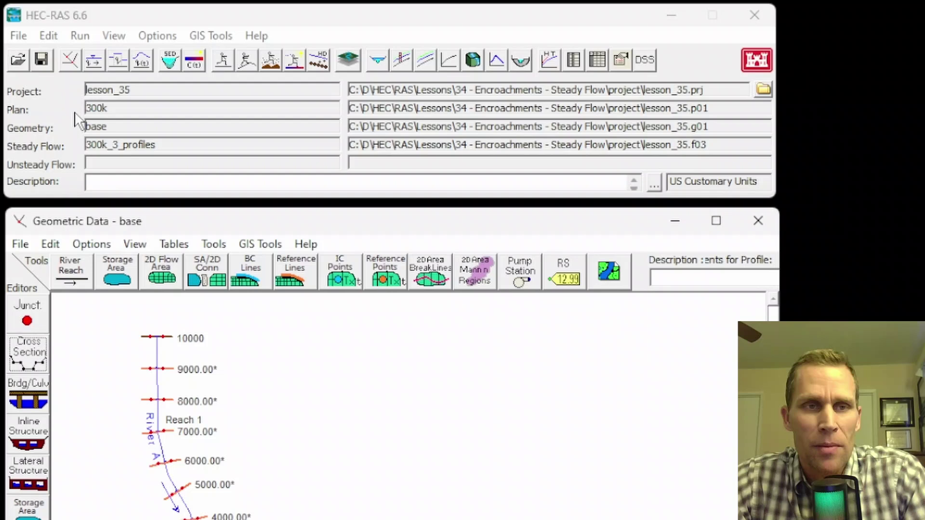
# Step: Check the steady flow data: PF 1, PF 2 and PF 3 flows of 300000
pyautogui.click(93, 61)
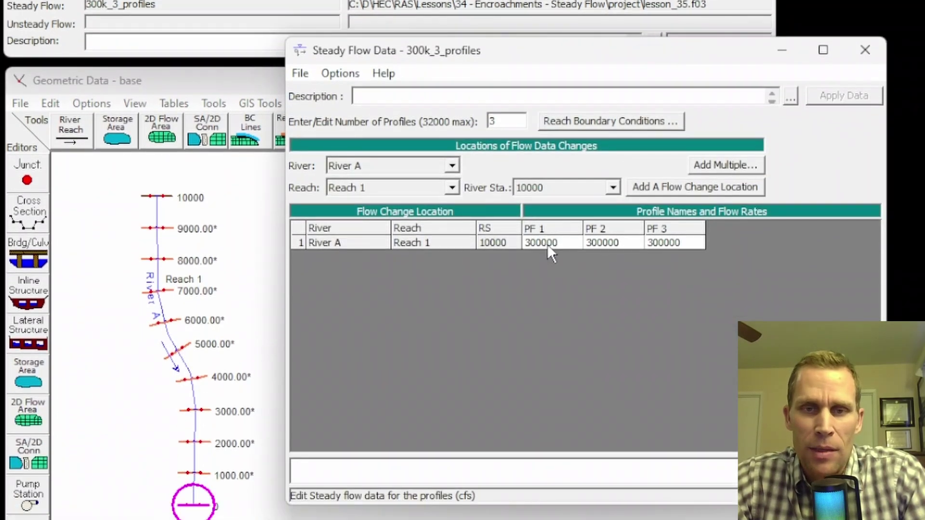
pyautogui.click(548, 297)
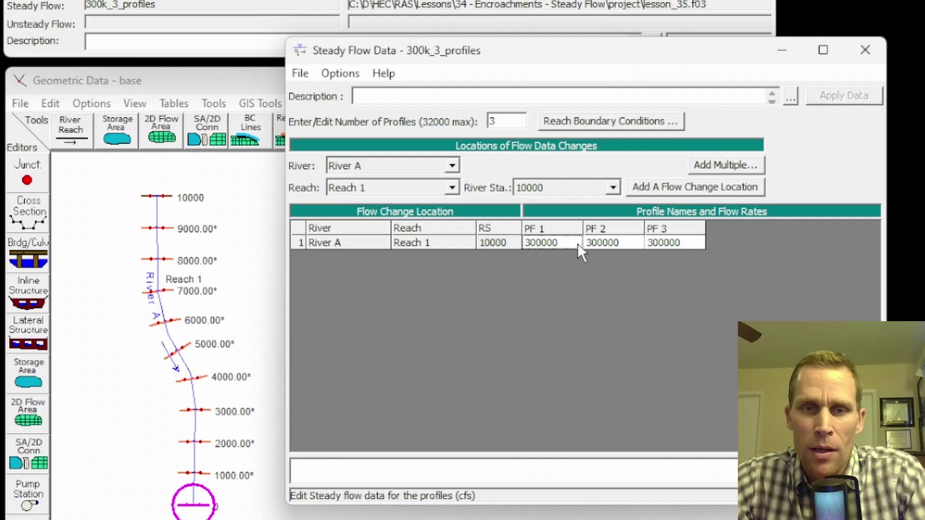
pyautogui.click(609, 242)
pyautogui.click(662, 243)
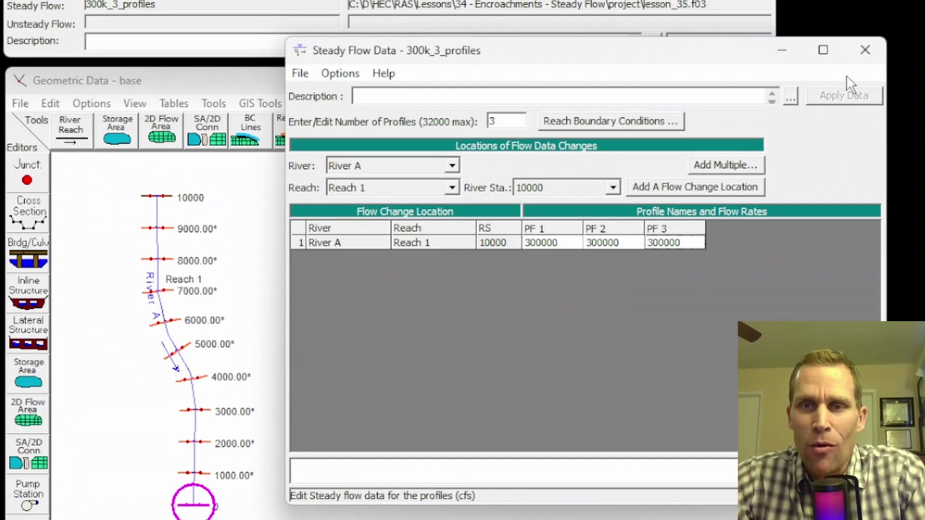
pyautogui.click(866, 50)
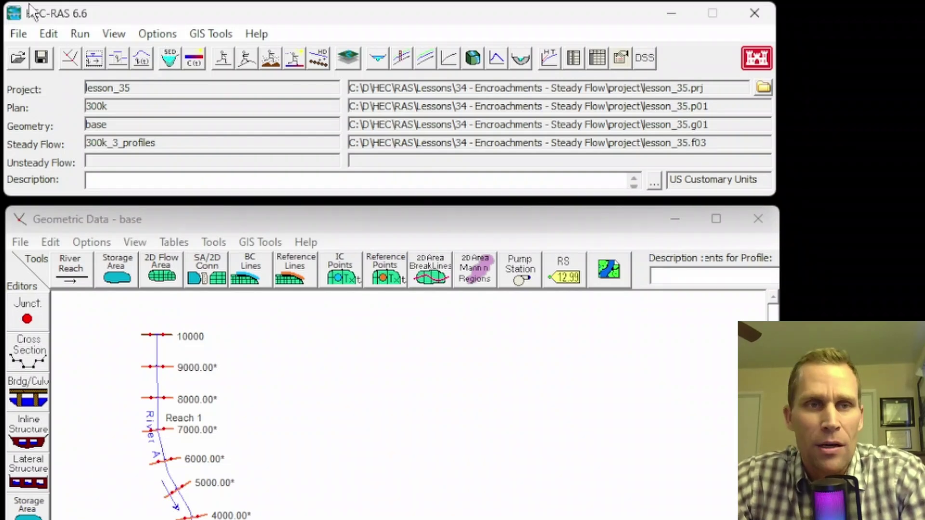
# Step: Bring up Steady Flow Analysis for plan 300k and show its Options menu
pyautogui.click(85, 35)
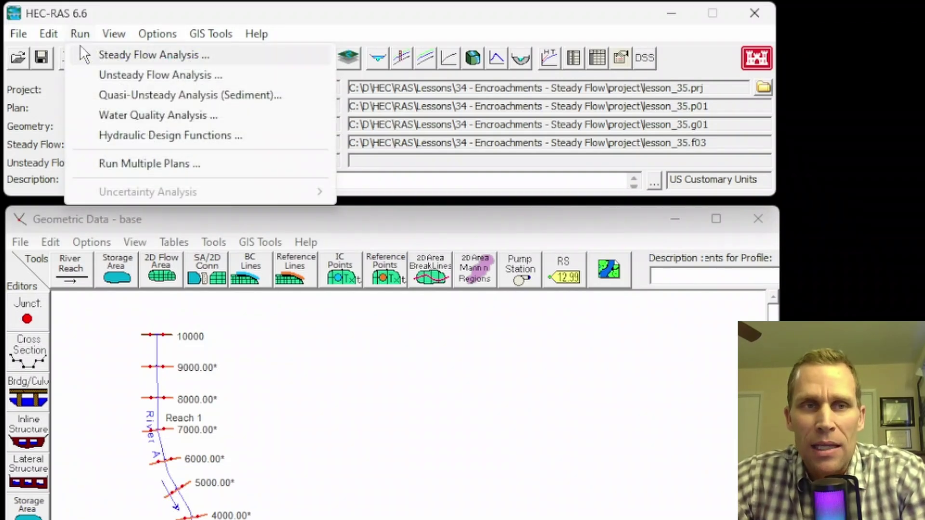
pyautogui.click(133, 56)
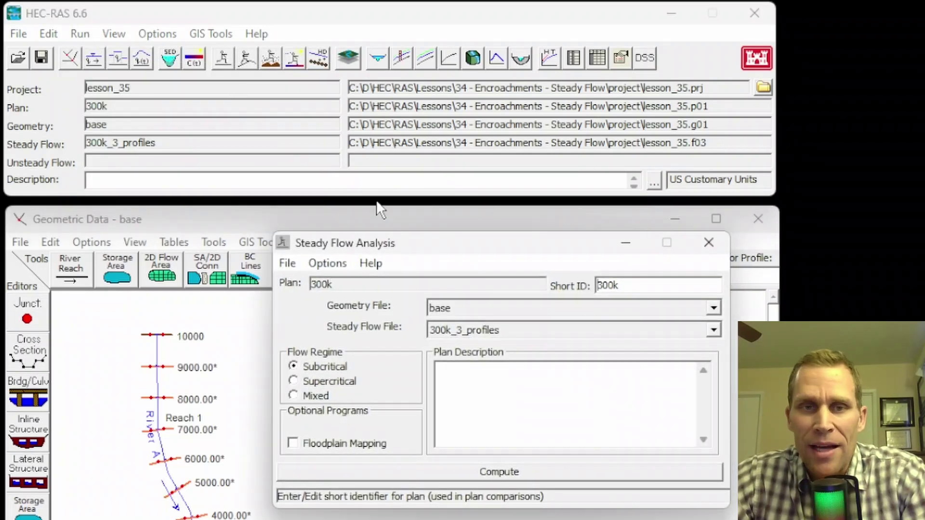
pyautogui.click(228, 60)
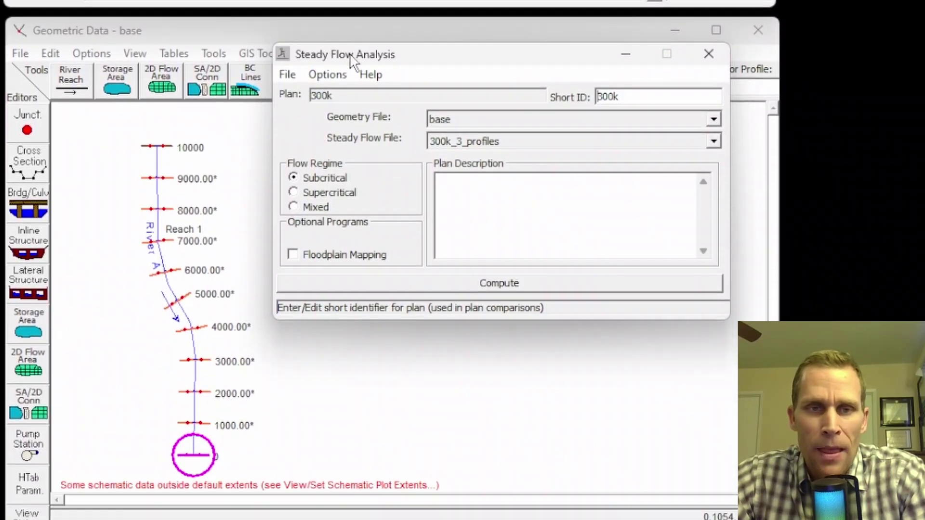
pyautogui.moveTo(350, 244); pyautogui.dragTo(362, 251)
pyautogui.moveTo(360, 47); pyautogui.dragTo(350, 29)
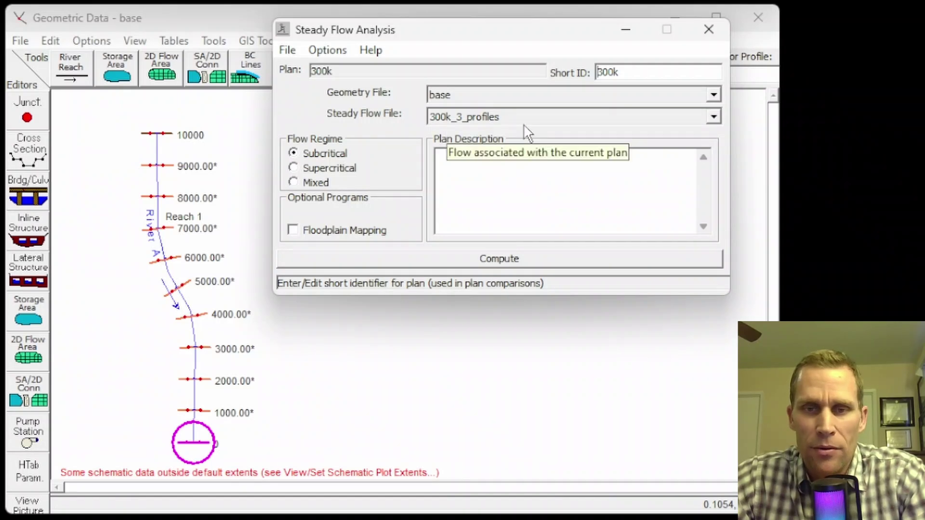
pyautogui.click(327, 50)
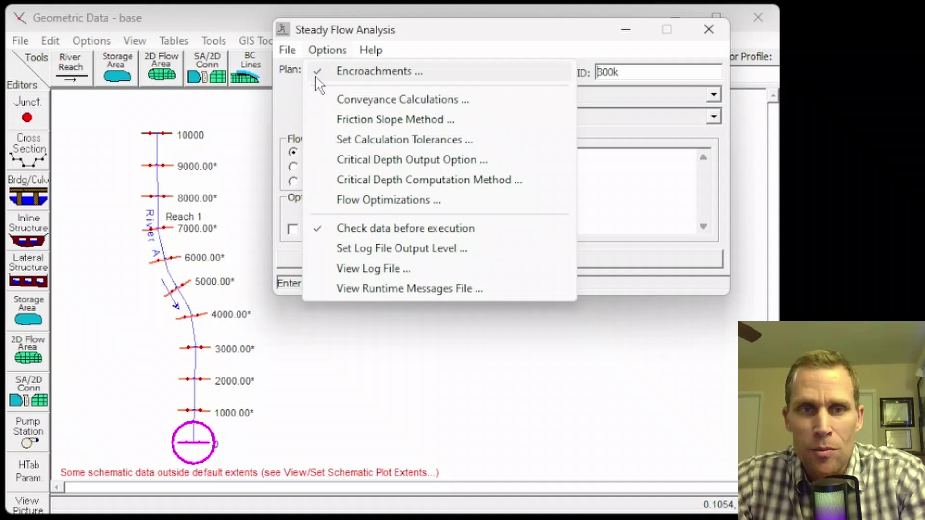
# Step: In Encroachments, change the right bank offset from 0 to 20, matching the left bank's 20
pyautogui.click(363, 73)
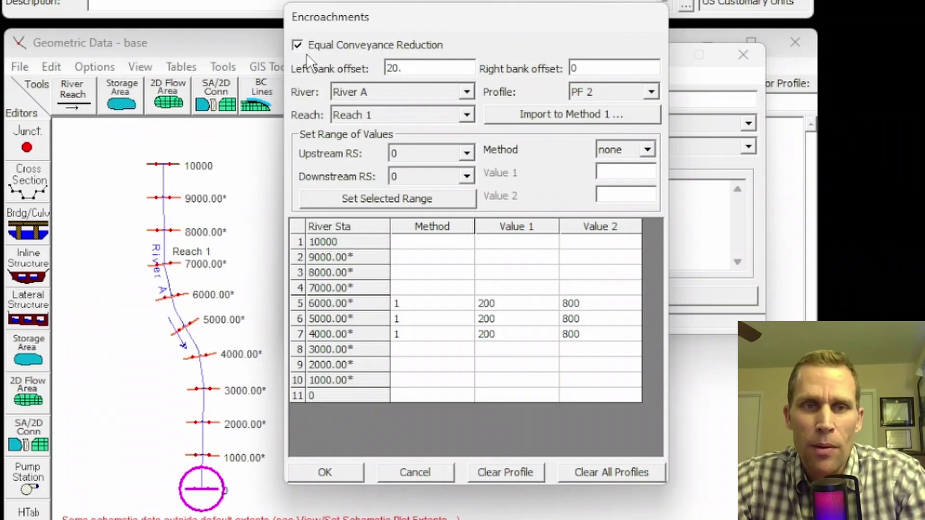
pyautogui.moveTo(388, 16); pyautogui.dragTo(345, 56)
pyautogui.click(293, 74)
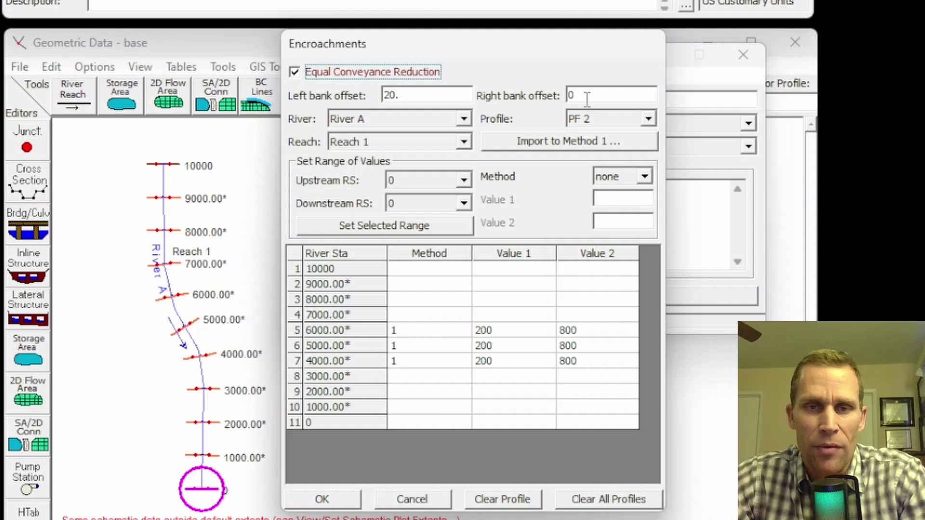
pyautogui.click(428, 94)
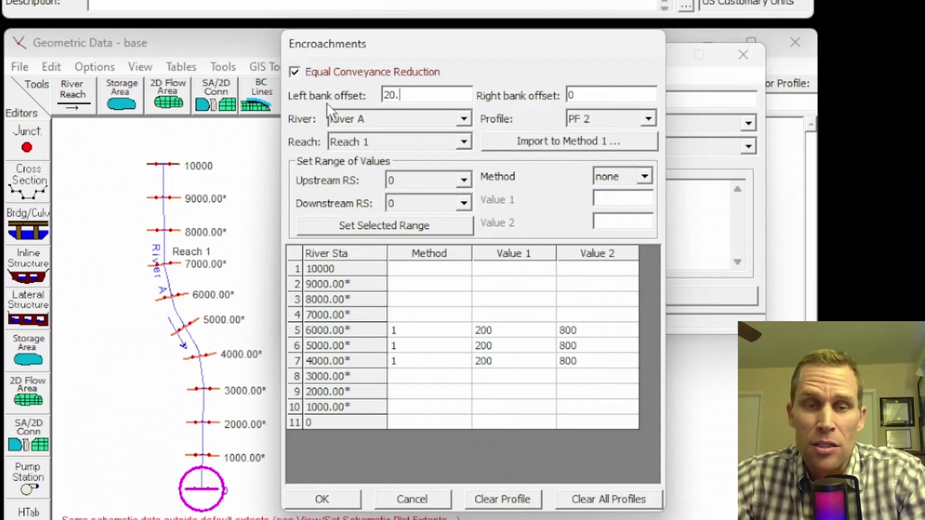
pyautogui.moveTo(421, 95); pyautogui.dragTo(364, 96)
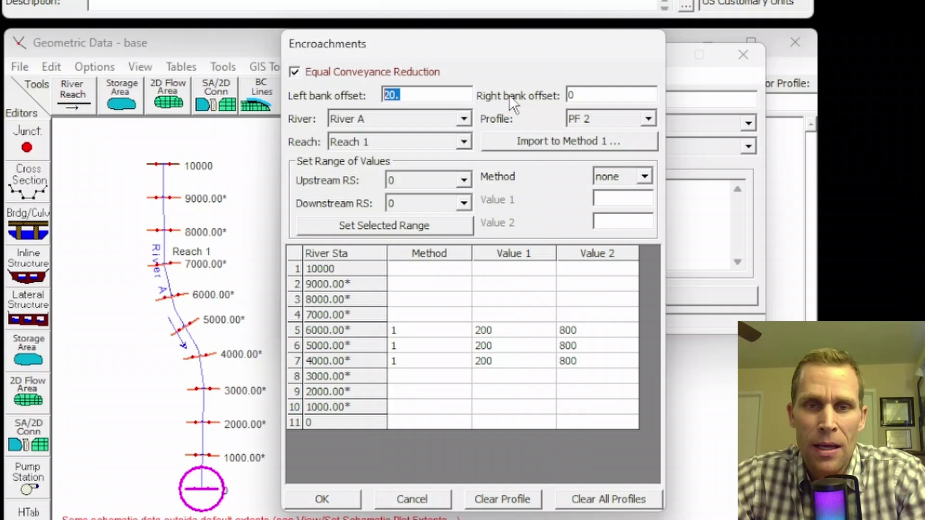
pyautogui.doubleClick(583, 91)
pyautogui.write('20')
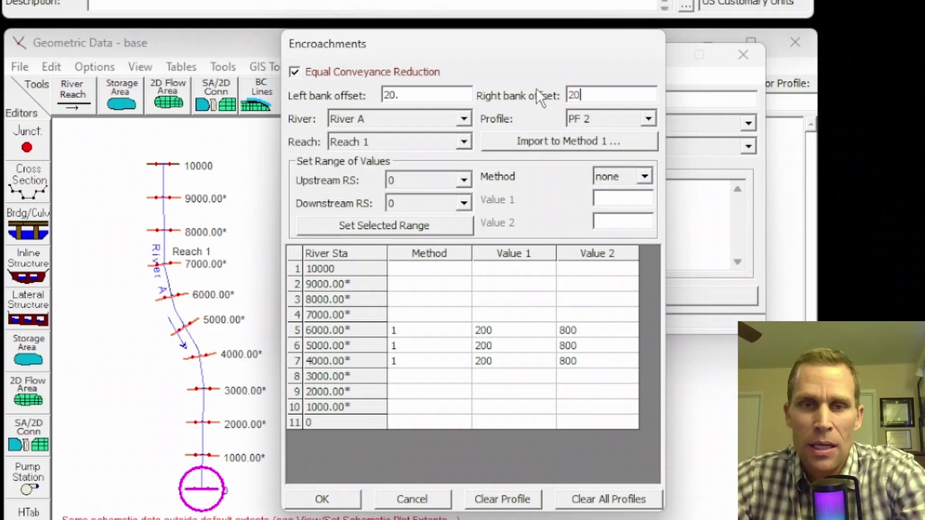
pyautogui.moveTo(588, 94); pyautogui.dragTo(555, 95)
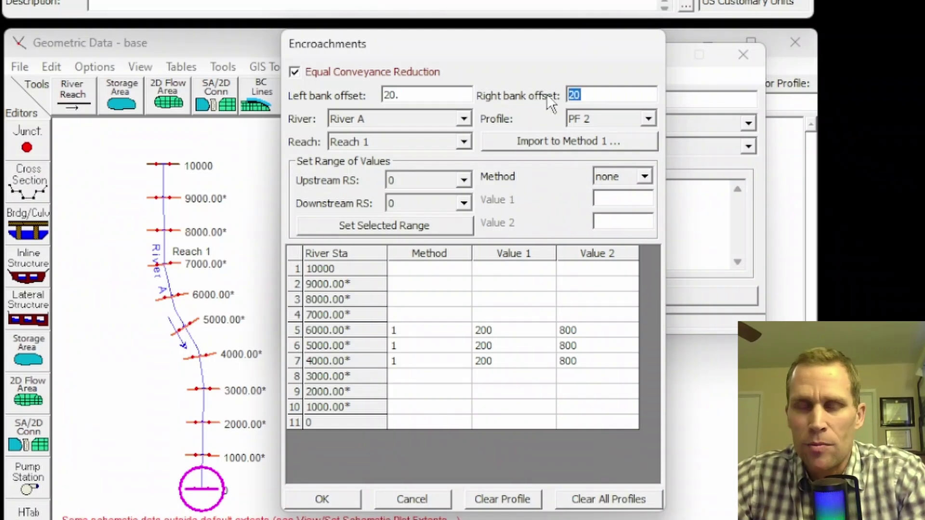
pyautogui.click(28, 183)
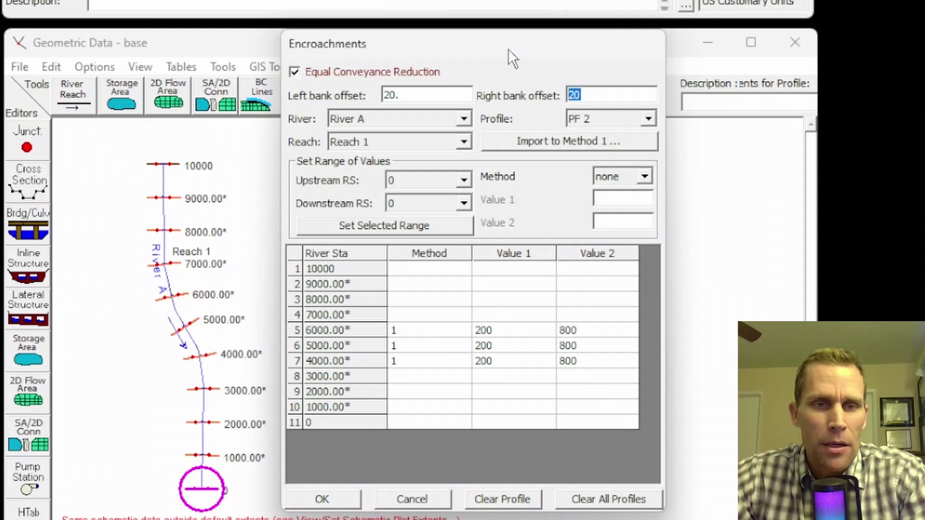
pyautogui.click(294, 72)
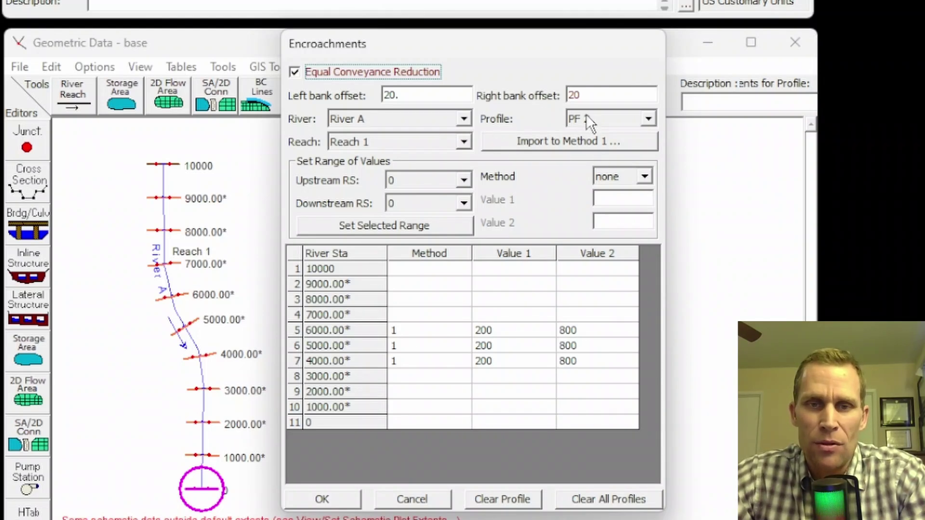
pyautogui.click(599, 121)
pyautogui.press('Down')
pyautogui.press('Return')
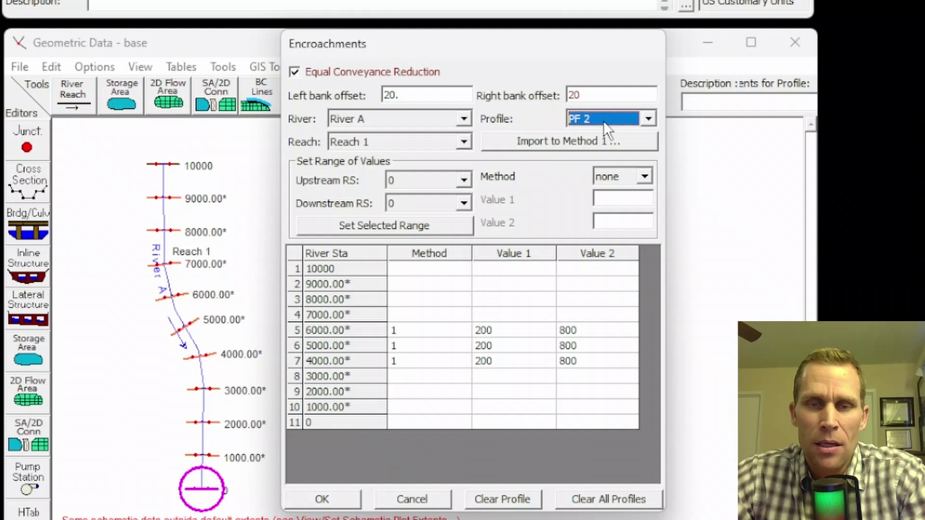
pyautogui.click(604, 121)
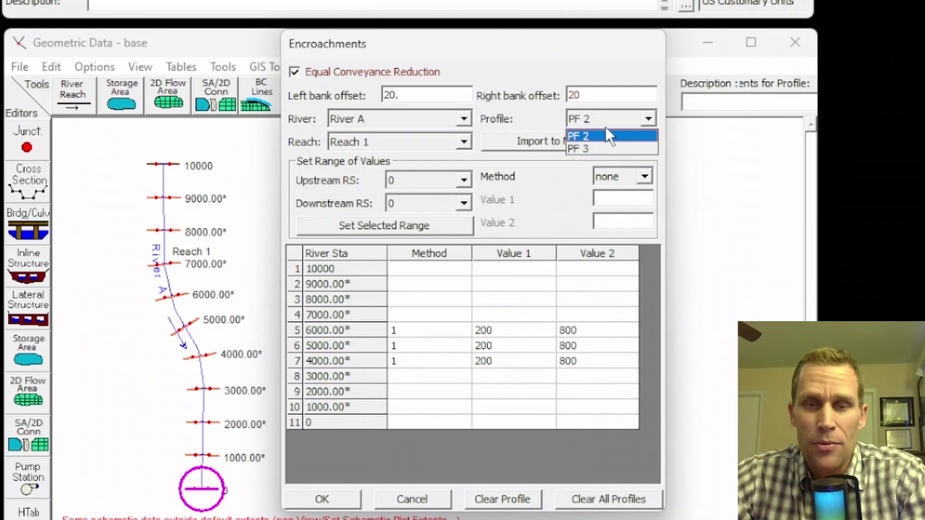
pyautogui.click(553, 123)
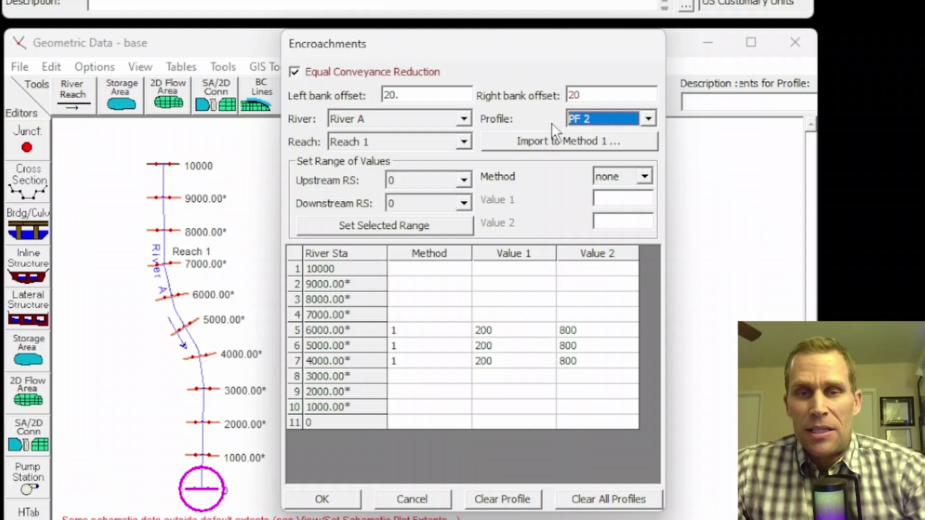
pyautogui.click(607, 116)
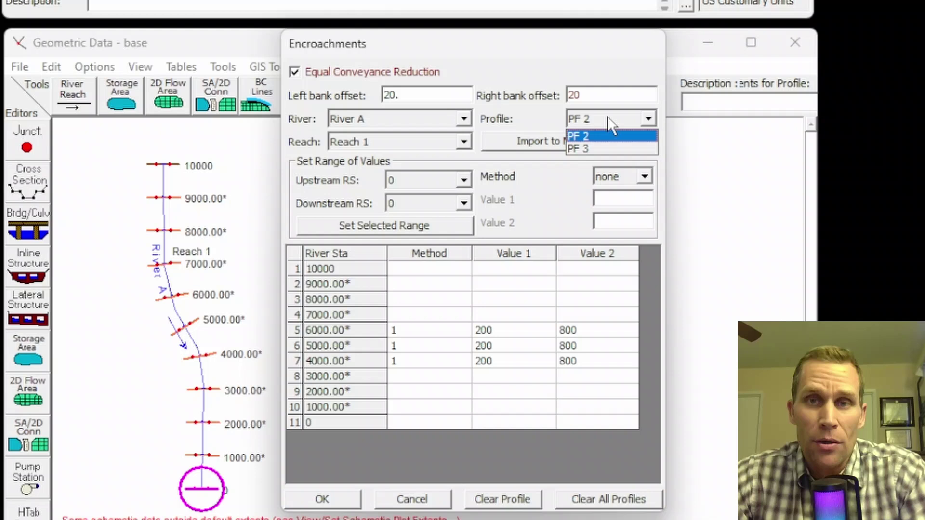
pyautogui.click(608, 117)
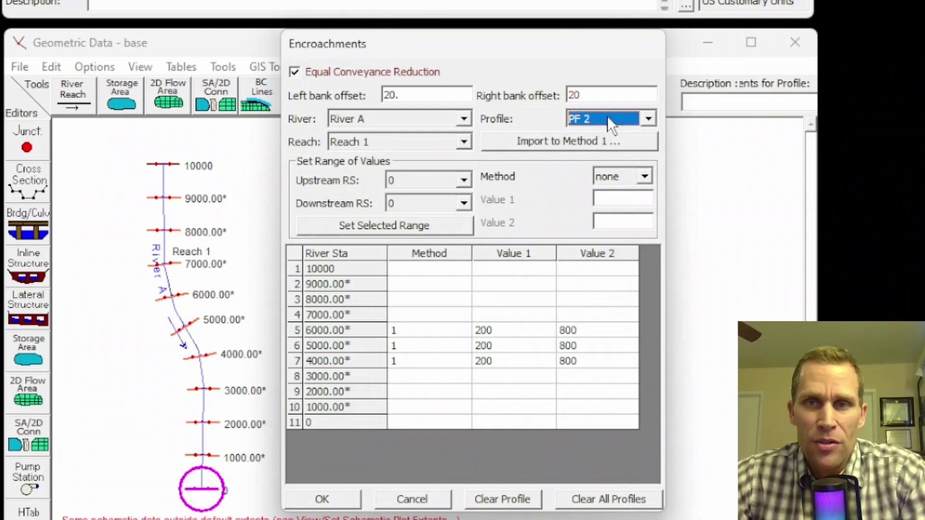
pyautogui.click(607, 117)
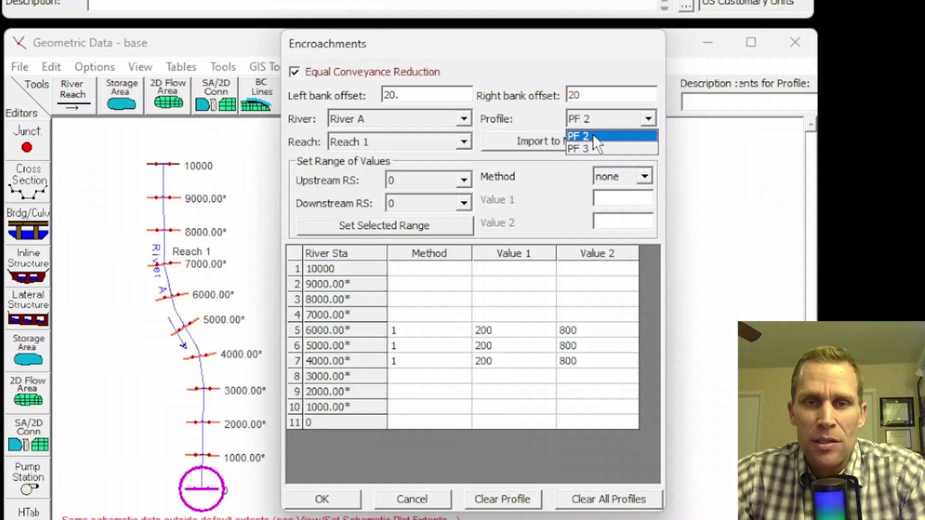
pyautogui.click(594, 136)
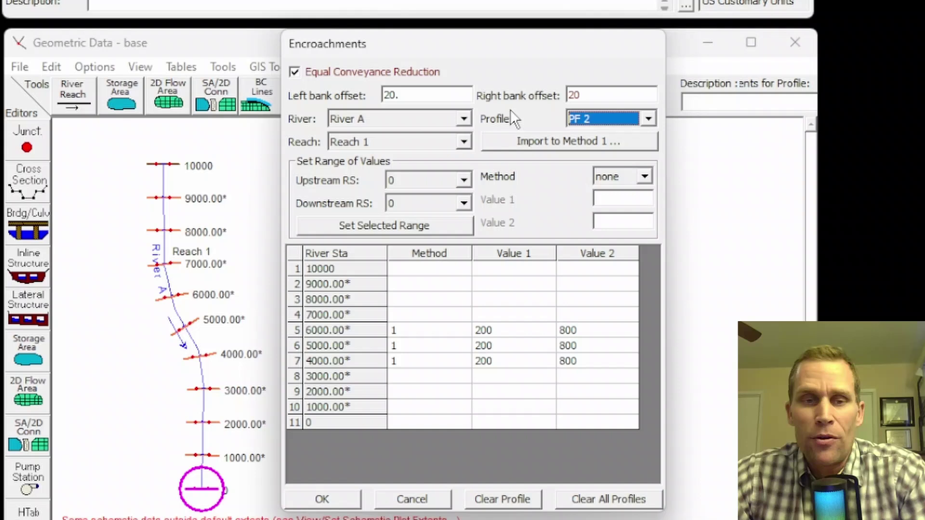
pyautogui.click(379, 114)
pyautogui.click(380, 114)
pyautogui.click(389, 139)
pyautogui.click(389, 139)
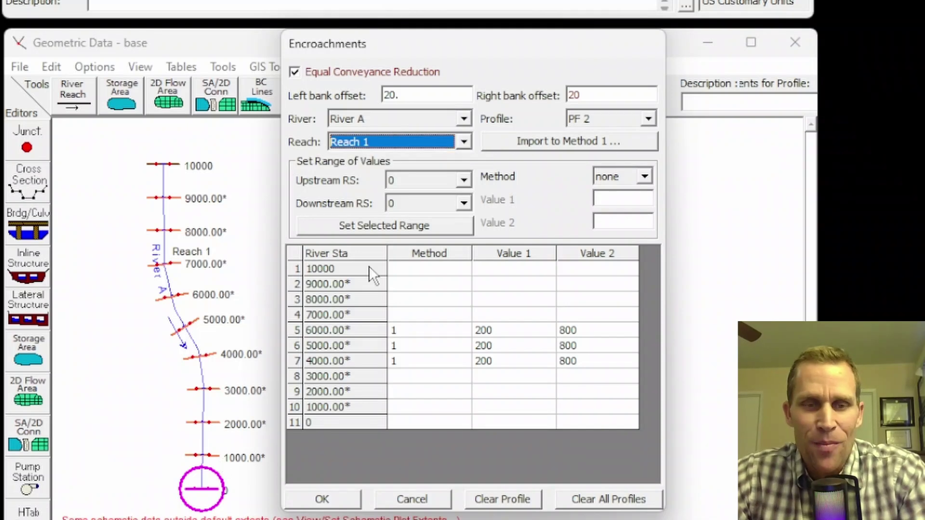
# Step: With Reach 1 selected, delete the Method, Value 1 and Value 2 cells for stations 6000–4000
pyautogui.moveTo(436, 44); pyautogui.dragTo(452, 50)
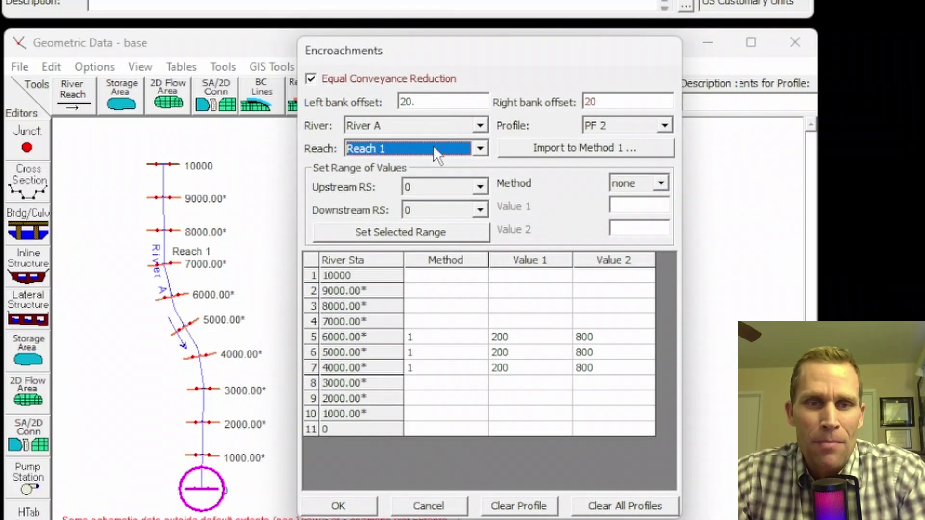
pyautogui.click(483, 149)
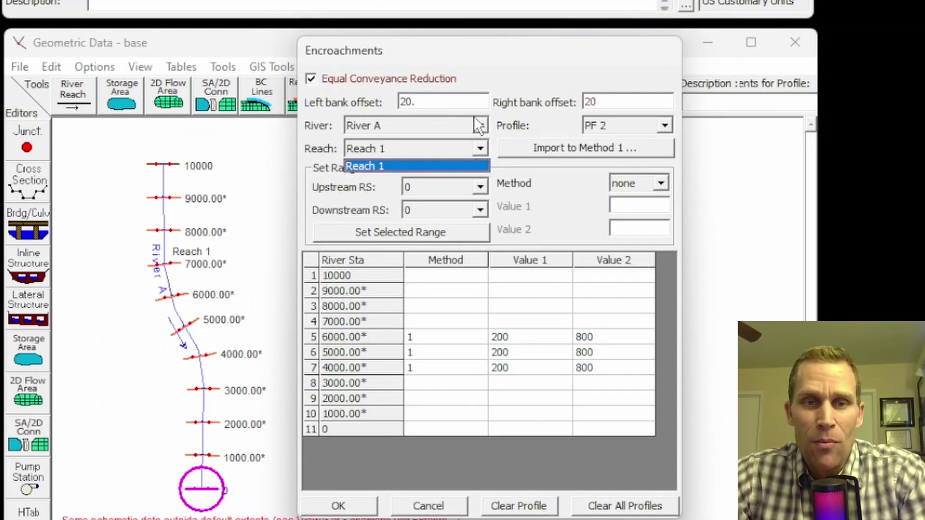
pyautogui.click(492, 152)
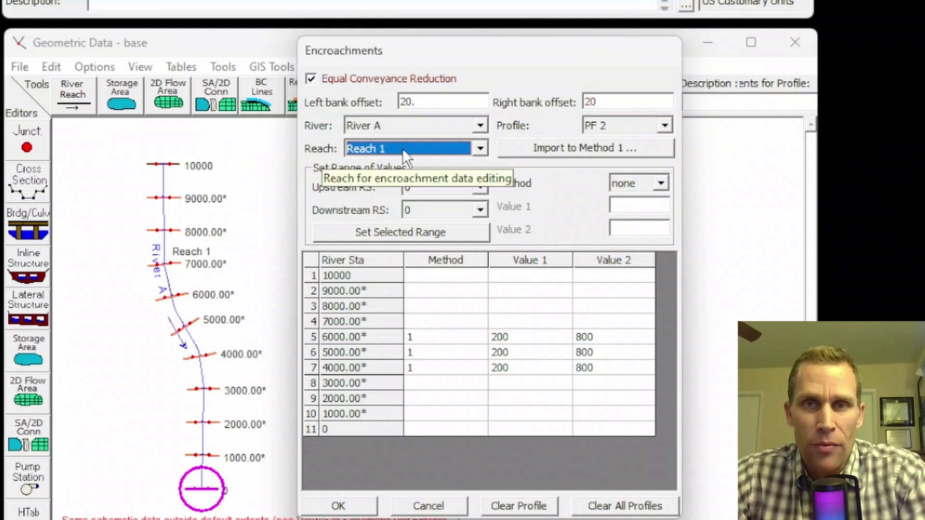
pyautogui.click(519, 340)
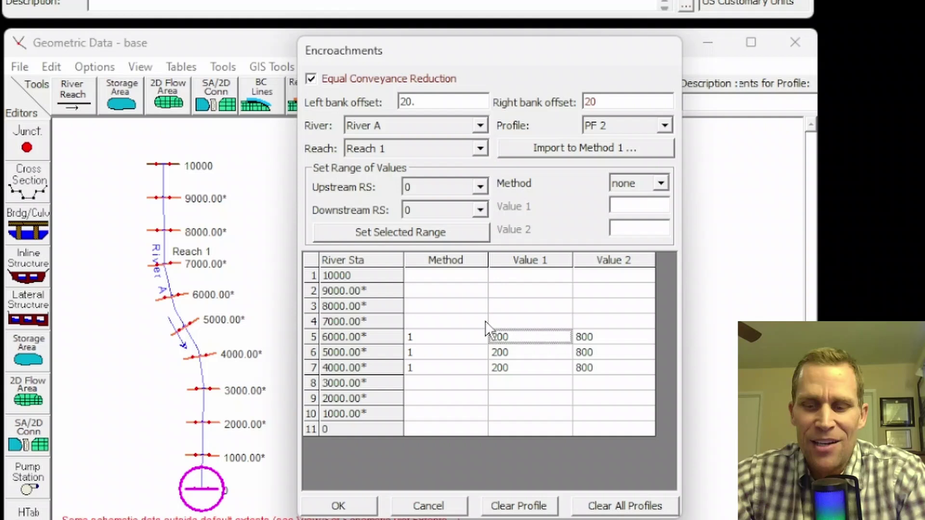
pyautogui.press('Left')
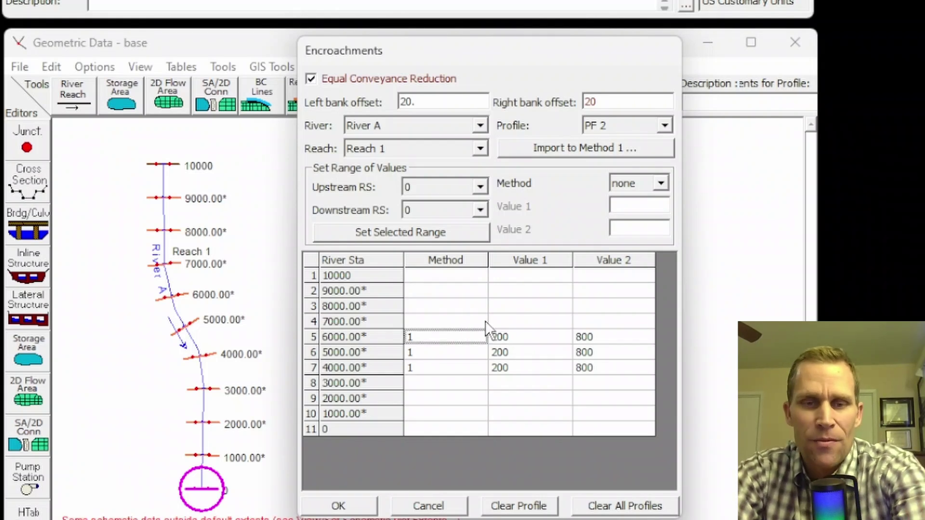
pyautogui.press('Delete')
pyautogui.press('Right')
pyautogui.press('Right')
pyautogui.press('Delete')
pyautogui.press('Down')
pyautogui.press('Delete')
pyautogui.press('Left')
pyautogui.press('Delete')
pyautogui.press('Left')
pyautogui.press('Delete')
pyautogui.press('Down')
pyautogui.press('Right')
pyautogui.press('Delete')
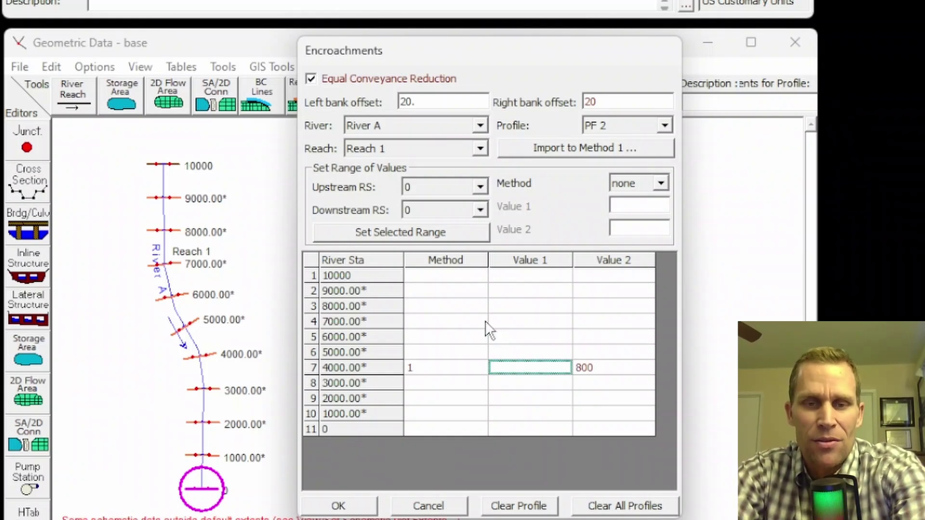
pyautogui.press('Right')
pyautogui.press('Delete')
pyautogui.press('Left')
pyautogui.press('Left')
pyautogui.press('Delete')
pyautogui.press('Right')
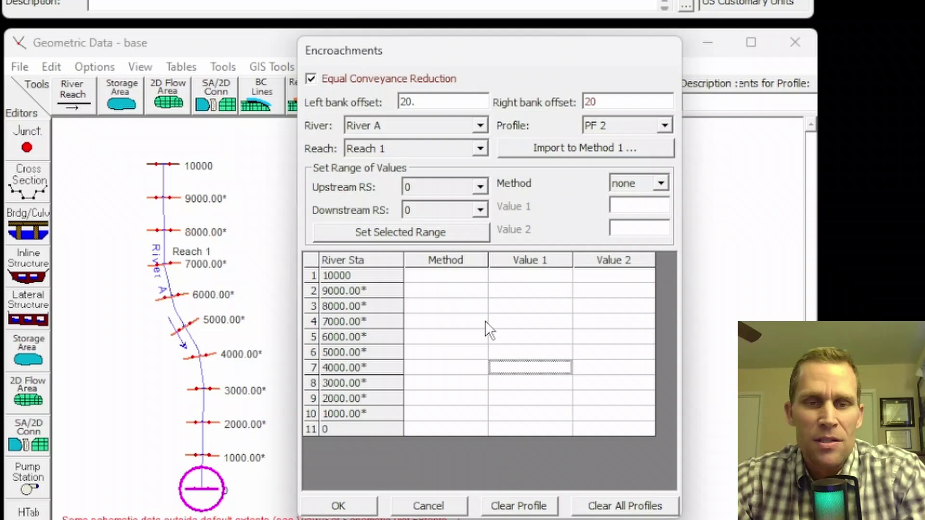
# Step: Select the rows for stations 6000–4000 across all columns and drop down the Method list
pyautogui.click(483, 336)
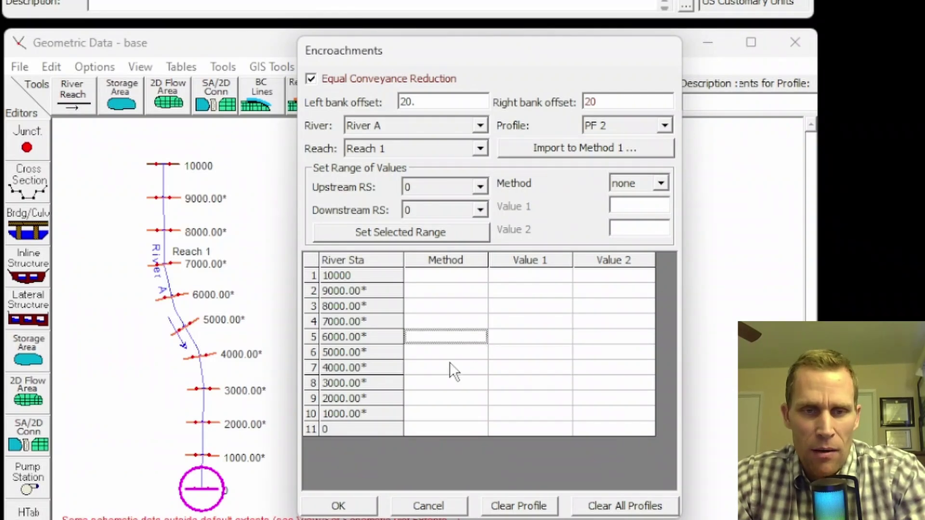
pyautogui.moveTo(449, 362); pyautogui.dragTo(453, 334)
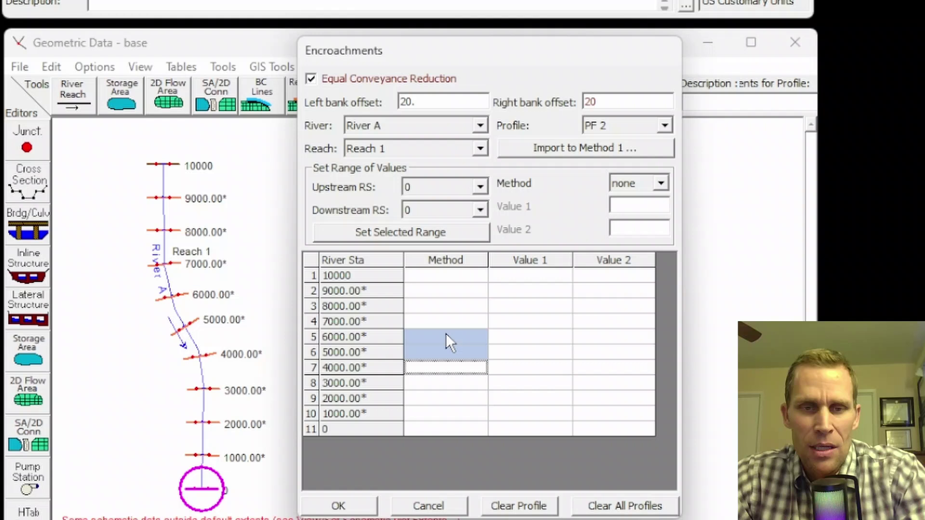
pyautogui.moveTo(595, 335); pyautogui.dragTo(452, 366)
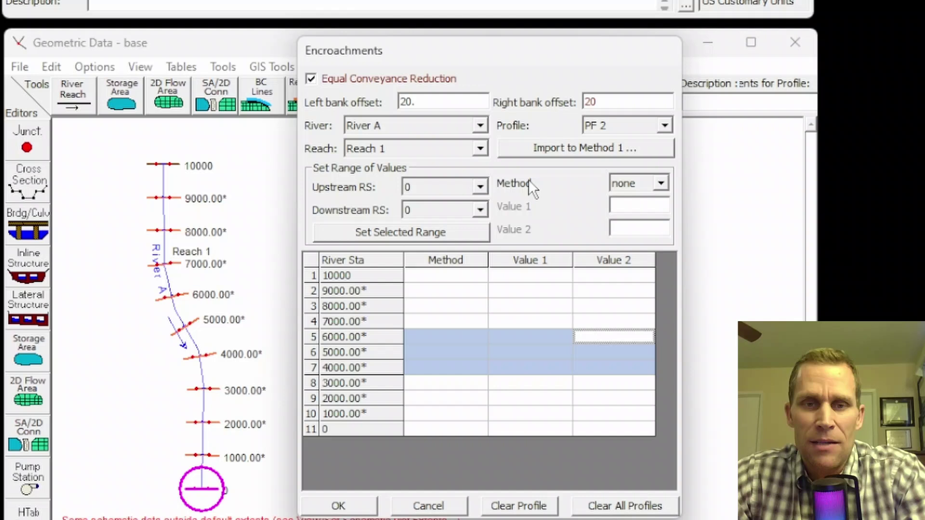
pyautogui.click(663, 184)
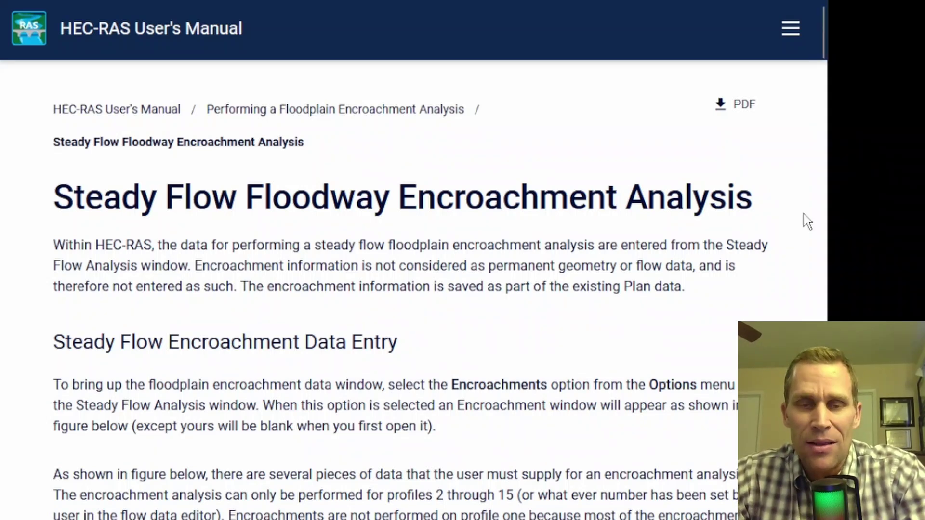
# Step: Scroll the User's Manual to the encroachment methods and highlight the Method 1–5 descriptions
pyautogui.scroll(-5, 577, 296)
pyautogui.scroll(-20, 577, 296)
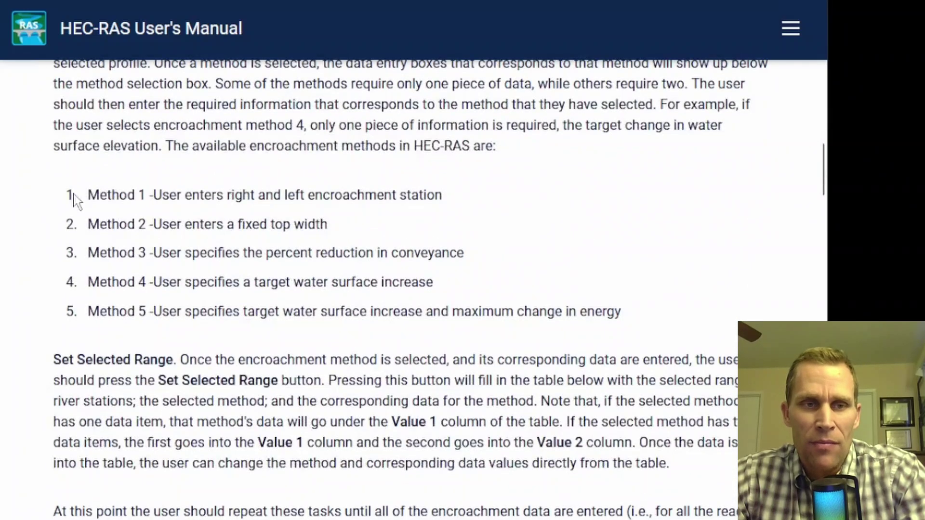
pyautogui.moveTo(635, 311); pyautogui.dragTo(42, 200)
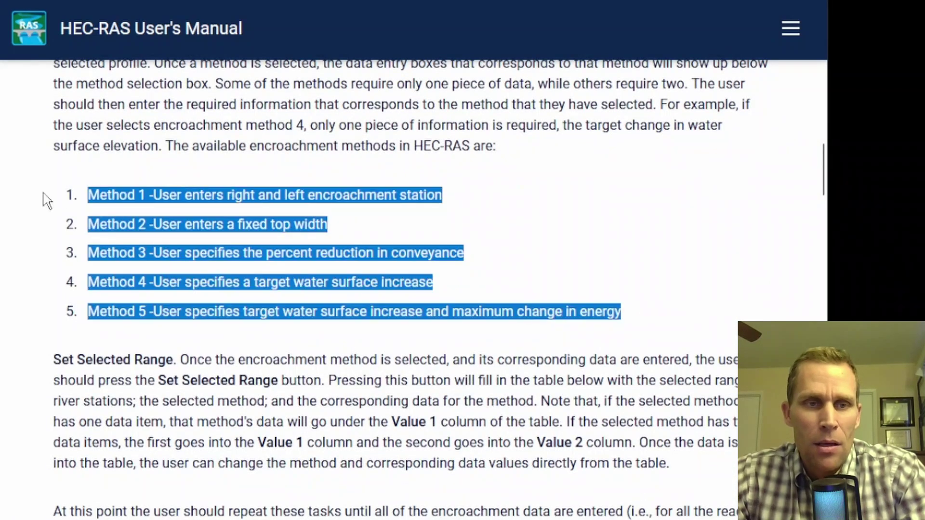
pyautogui.click(98, 193)
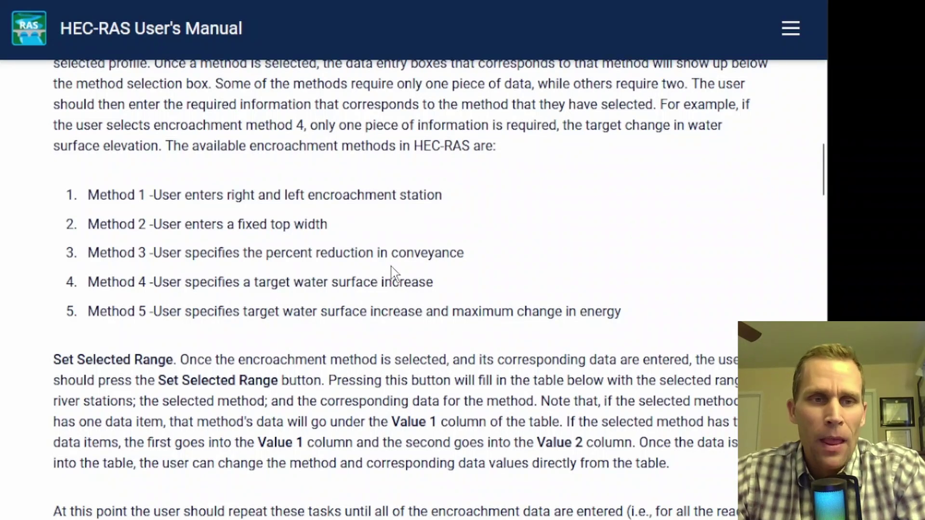
pyautogui.moveTo(107, 195); pyautogui.dragTo(159, 196)
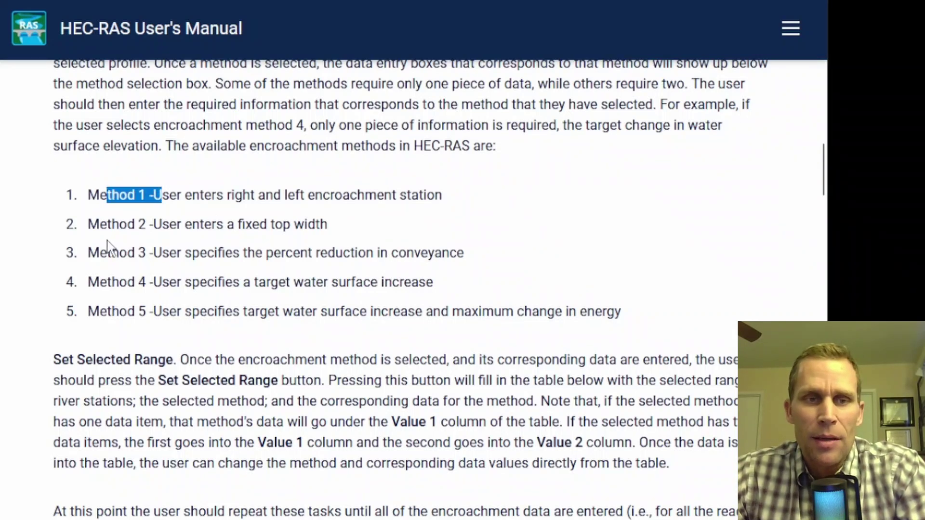
pyautogui.moveTo(99, 224); pyautogui.dragTo(183, 225)
pyautogui.click(234, 224)
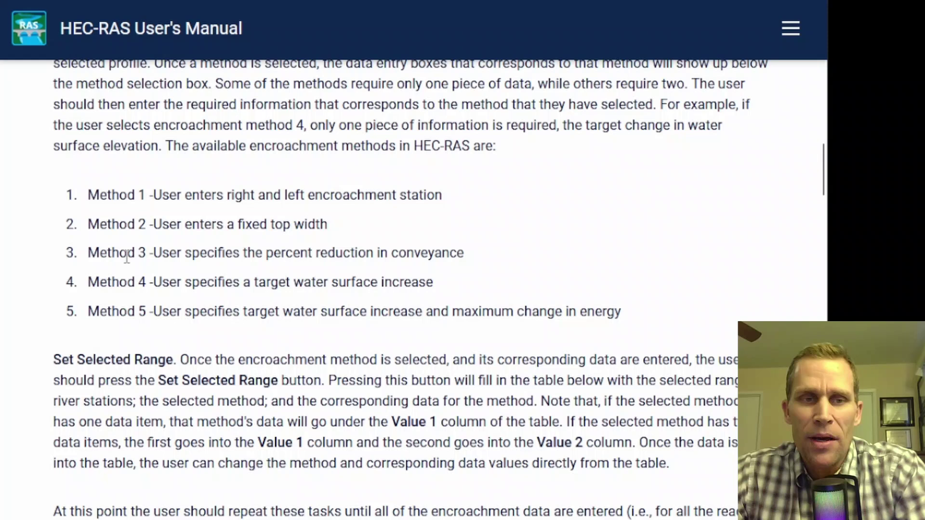
pyautogui.moveTo(100, 253); pyautogui.dragTo(193, 308)
pyautogui.click(265, 314)
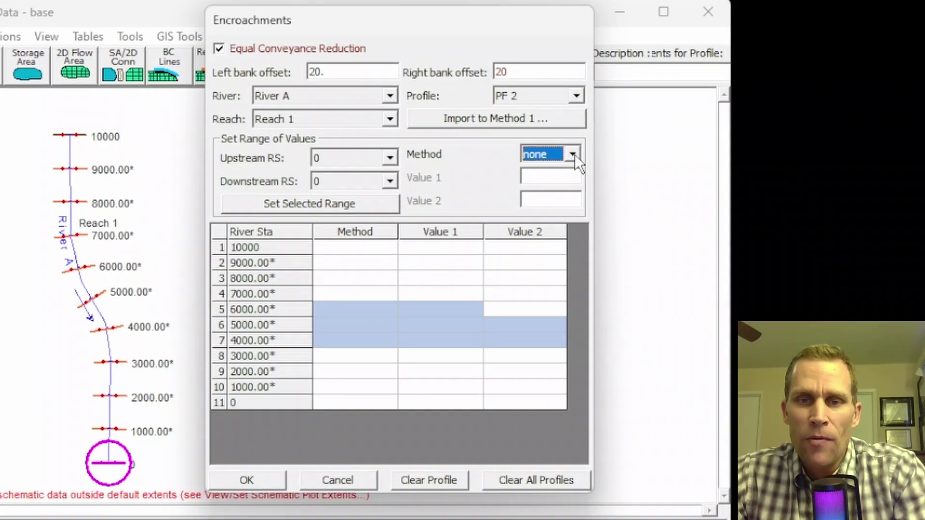
# Step: Choose encroachment Method 1 with left station 200 ft and right station 800 ft
pyautogui.click(573, 154)
pyautogui.click(556, 183)
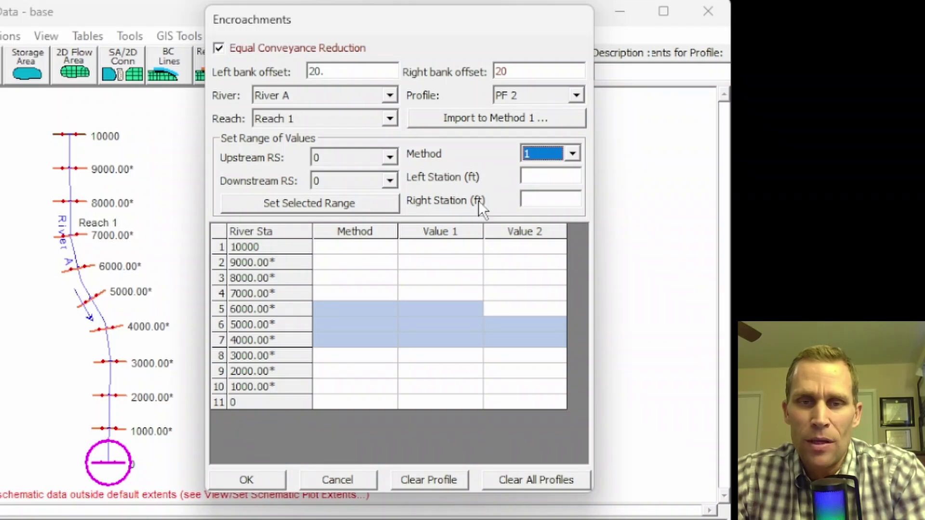
pyautogui.click(540, 178)
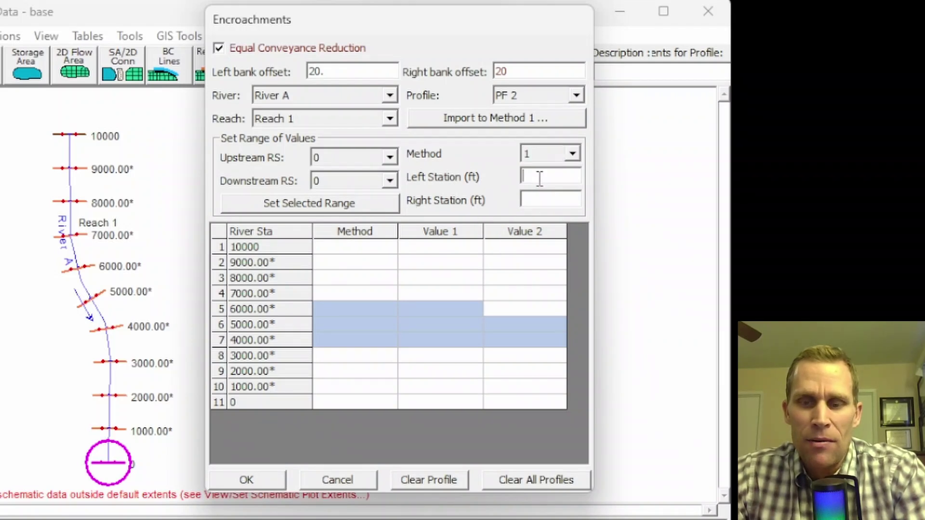
pyautogui.write('200')
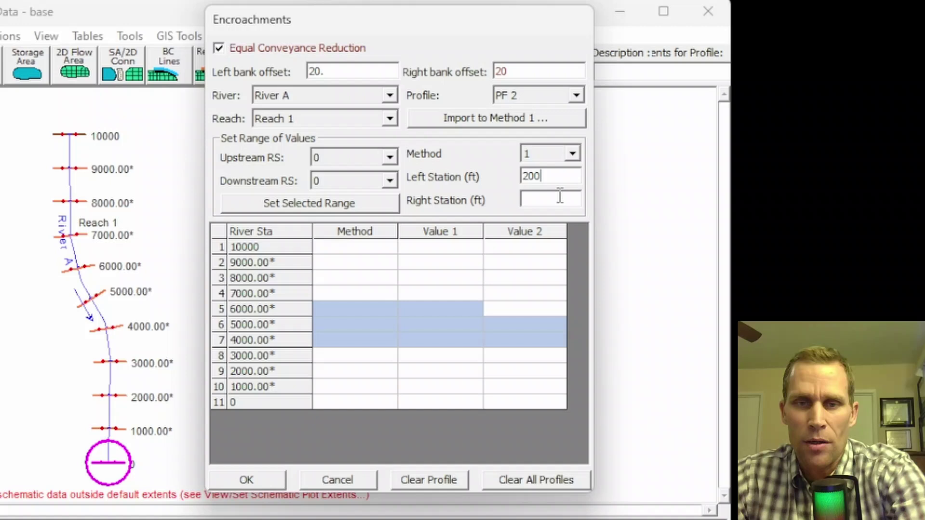
pyautogui.click(558, 200)
pyautogui.write('800')
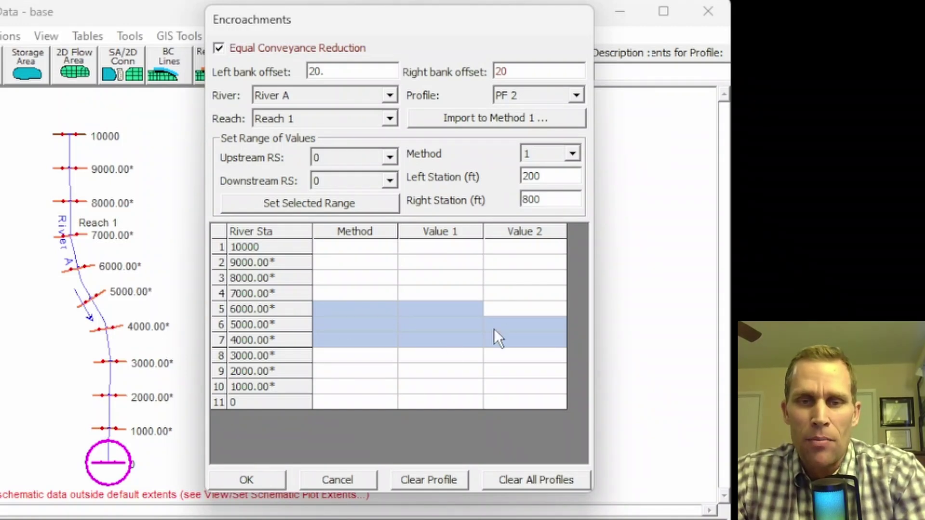
# Step: Type Method 1 and a Value 1 of 200 into the table rows for stations 6000–4000
pyautogui.click(384, 313)
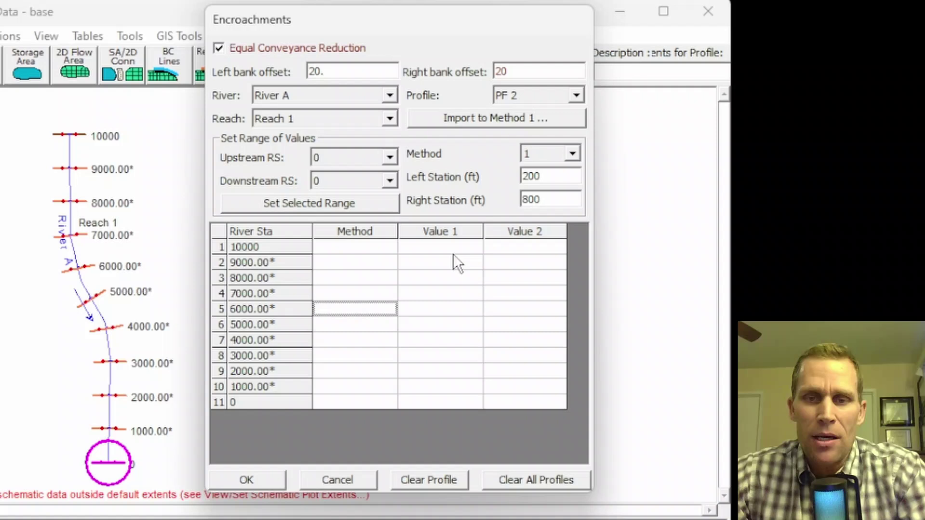
pyautogui.write('1')
pyautogui.press('Down')
pyautogui.write('1')
pyautogui.press('Down')
pyautogui.write('1')
pyautogui.press('Tab')
pyautogui.press('Up')
pyautogui.press('Up')
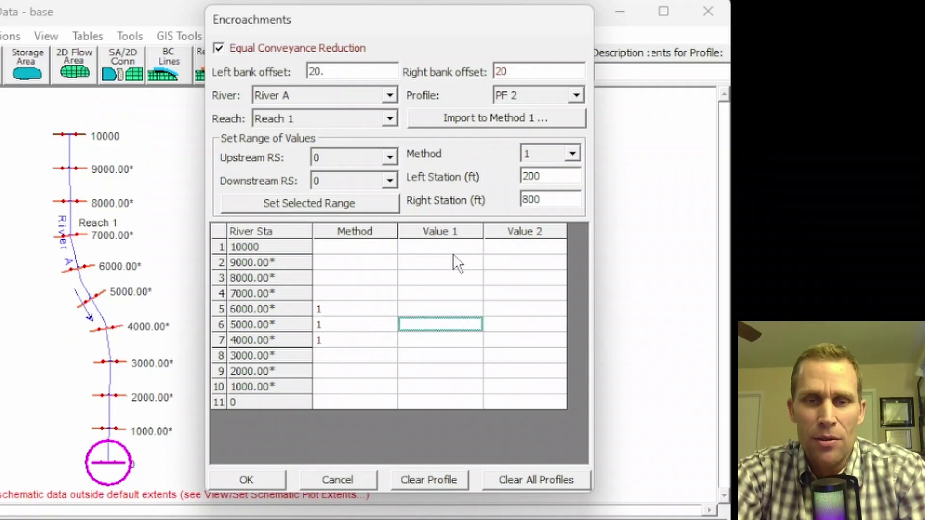
pyautogui.write('200')
pyautogui.press('Down')
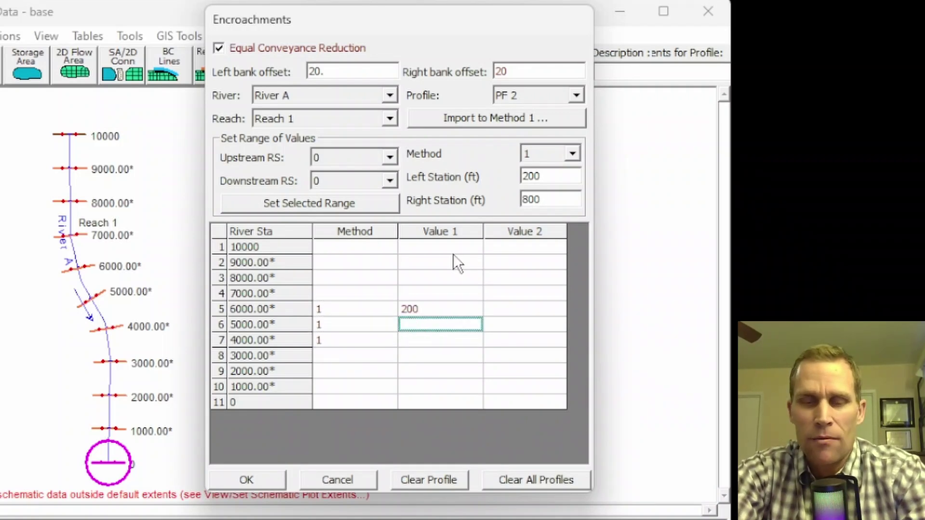
pyautogui.write('200')
# Step: Enter Value 2 of 800 for stations 6000–4000, then start clearing the typed entries
pyautogui.press('Down')
pyautogui.write('200')
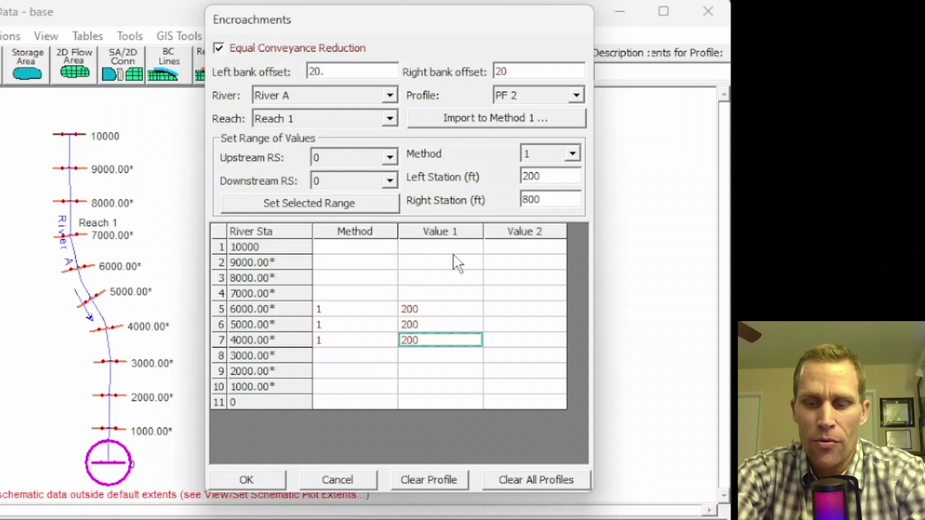
pyautogui.press('Tab')
pyautogui.press('Up')
pyautogui.press('Up')
pyautogui.write('800')
pyautogui.press('Down')
pyautogui.write('800')
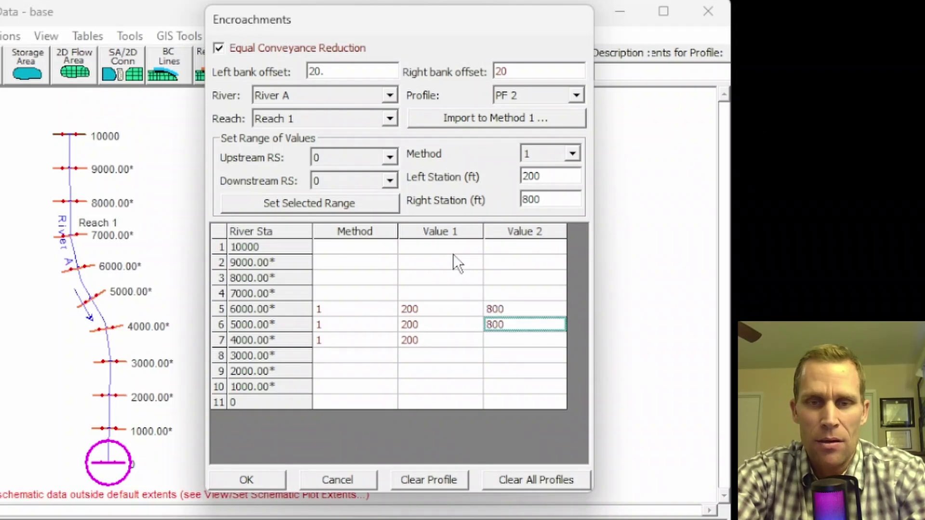
pyautogui.press('Down')
pyautogui.write('80')
pyautogui.press('Down')
pyautogui.press('Up')
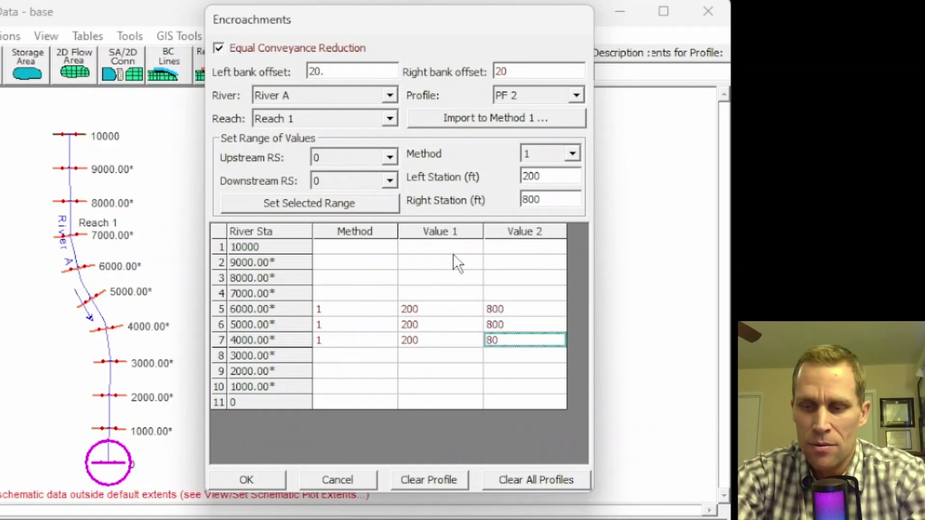
pyautogui.write('8')
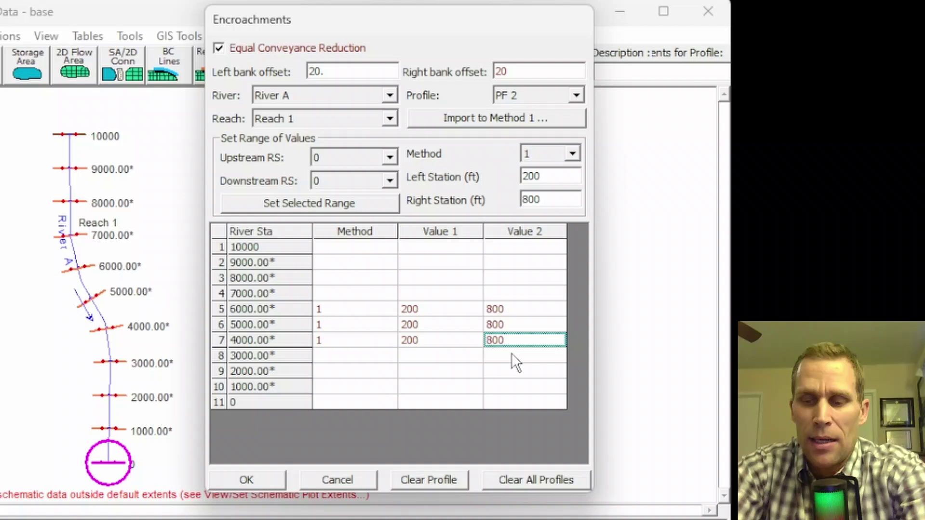
pyautogui.press('BackSpace')
pyautogui.press('BackSpace')
pyautogui.press('BackSpace')
pyautogui.press('BackSpace')
pyautogui.press('BackSpace')
pyautogui.press('BackSpace')
pyautogui.press('BackSpace')
pyautogui.press('BackSpace')
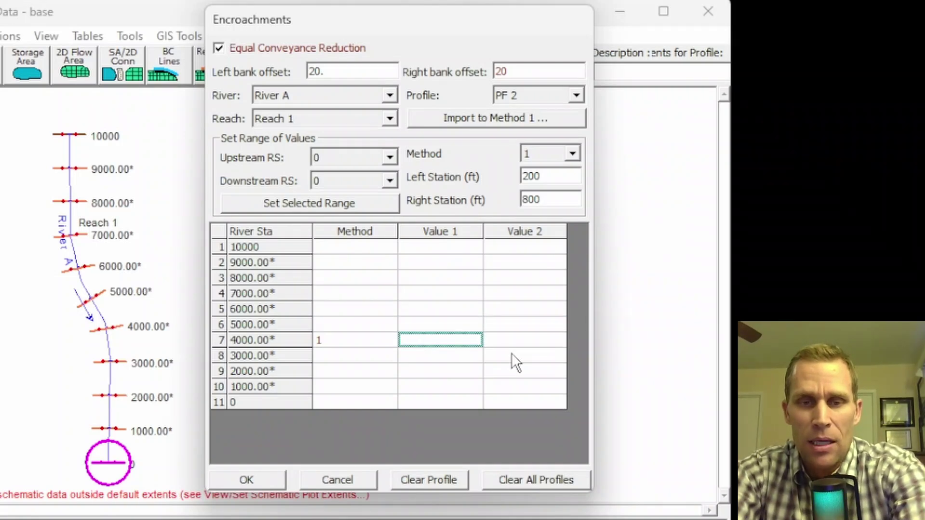
# Step: Clear station 4000's leftover method and apply Method 1 with 200 and 800 to the range
pyautogui.press('BackSpace')
pyautogui.press('BackSpace')
pyautogui.press('Up')
pyautogui.click(559, 149)
pyautogui.click(557, 149)
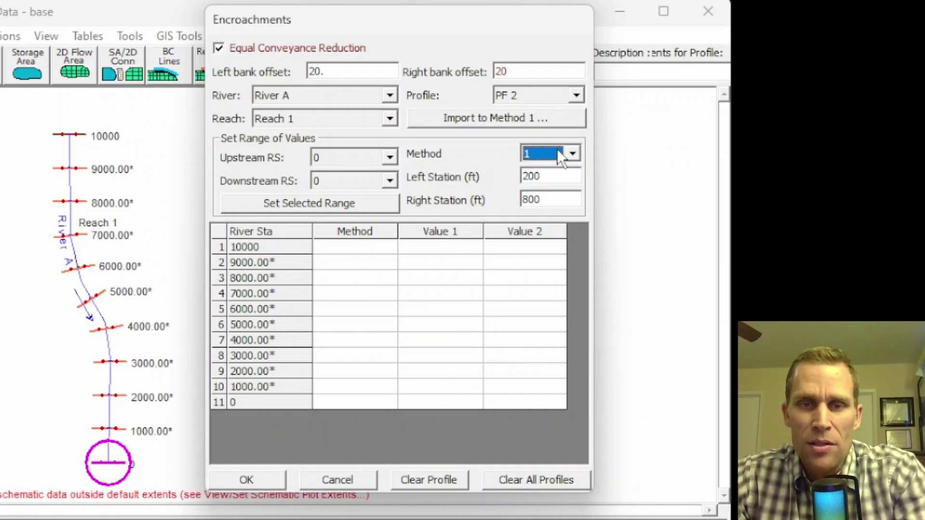
pyautogui.click(313, 206)
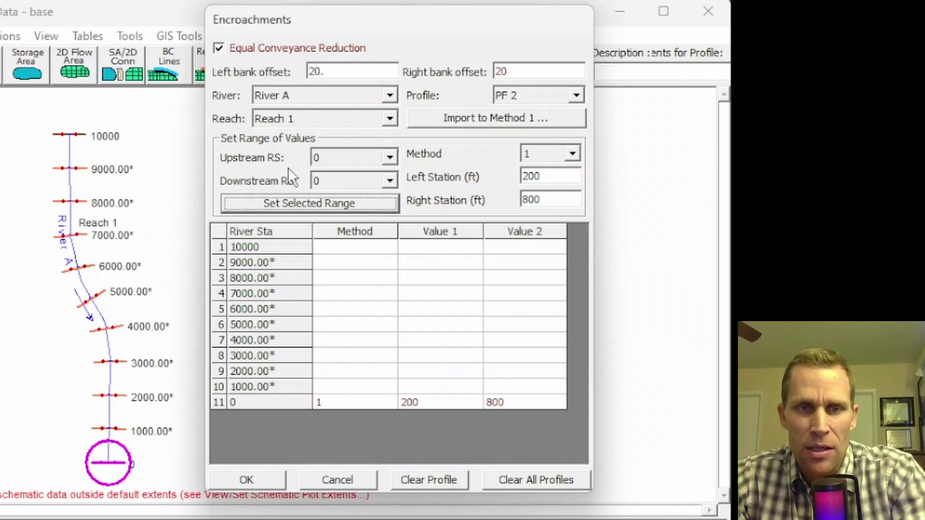
# Step: Clear the method and both values at station 0 (row 11)
pyautogui.click(368, 398)
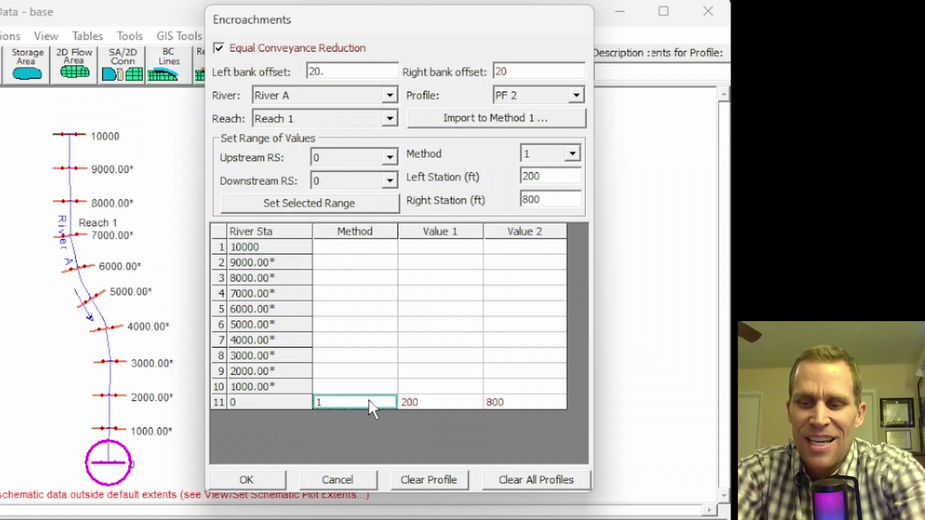
pyautogui.press('Delete')
pyautogui.press('Tab')
pyautogui.press('Delete')
pyautogui.press('Tab')
pyautogui.press('Delete')
pyautogui.press('Left')
pyautogui.press('Up')
pyautogui.press('Up')
pyautogui.press('Left')
pyautogui.press('Up')
pyautogui.press('Up')
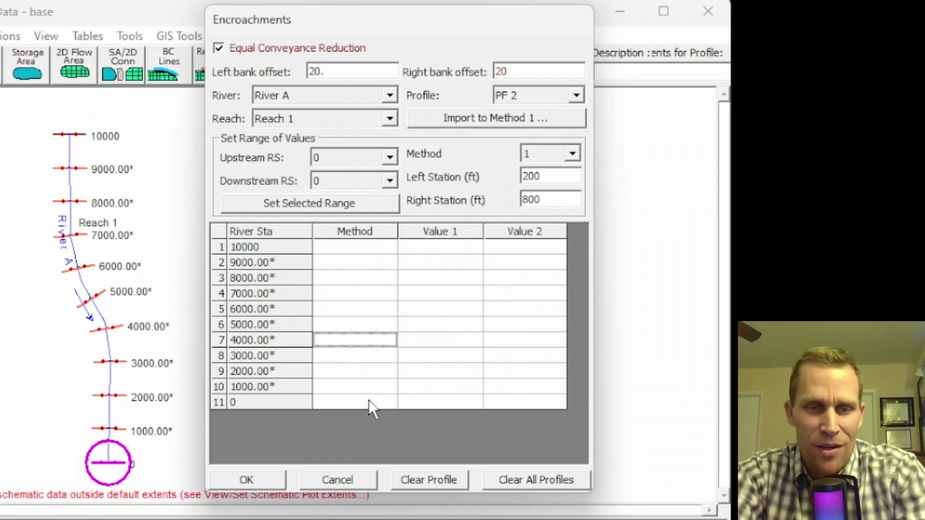
pyautogui.press('Up')
# Step: Set the range from 6000.00* to 4000.00* and fill it with Method 1, 200 and 800
pyautogui.moveTo(351, 306); pyautogui.dragTo(496, 339)
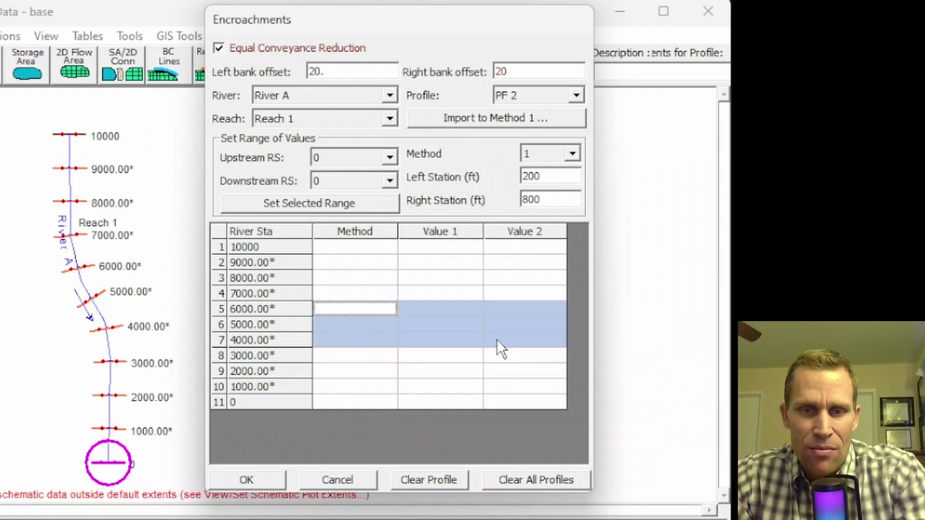
pyautogui.click(389, 158)
pyautogui.click(354, 190)
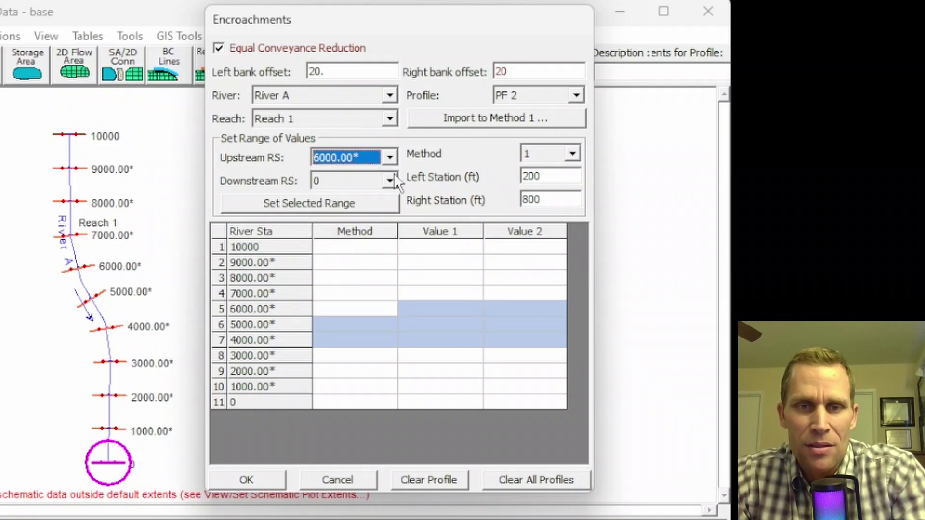
pyautogui.click(389, 180)
pyautogui.click(353, 237)
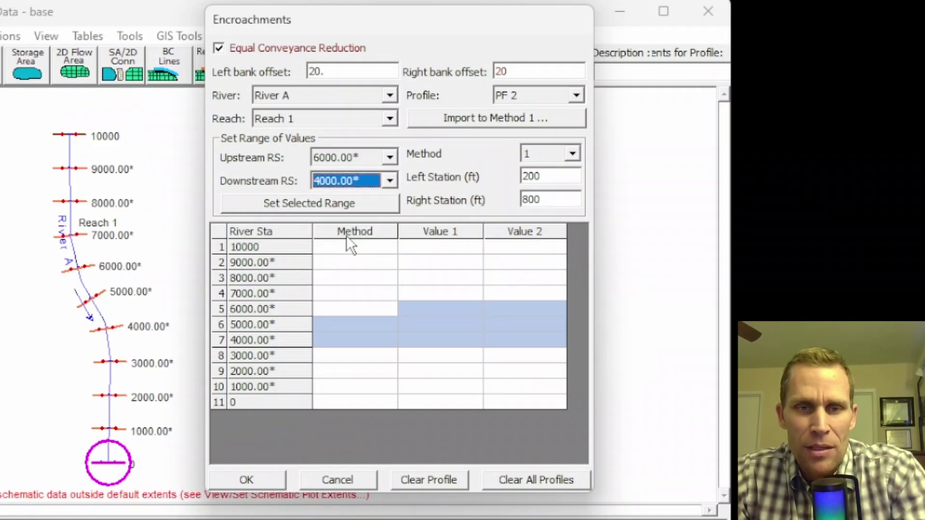
pyautogui.click(306, 204)
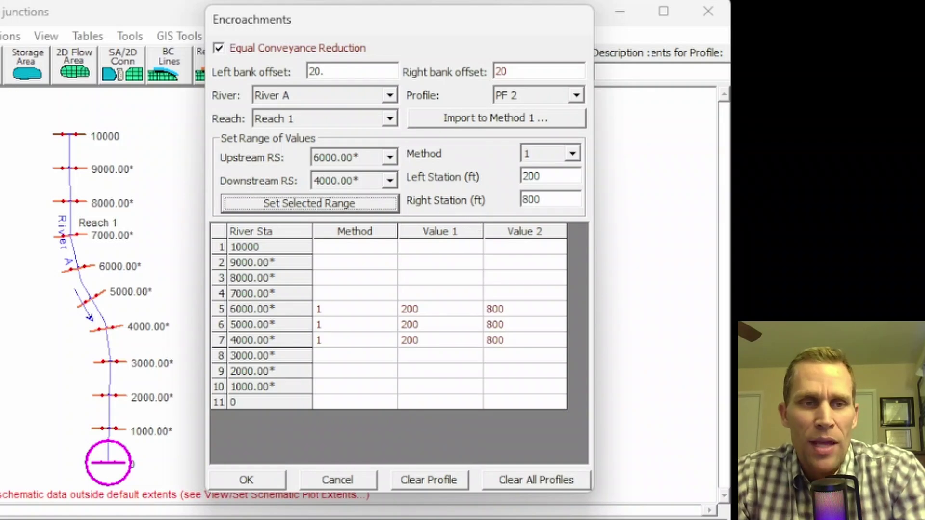
# Step: Switch to the Cross Section Data editor showing River A, Reach 1, station 0
pyautogui.click(1, 140)
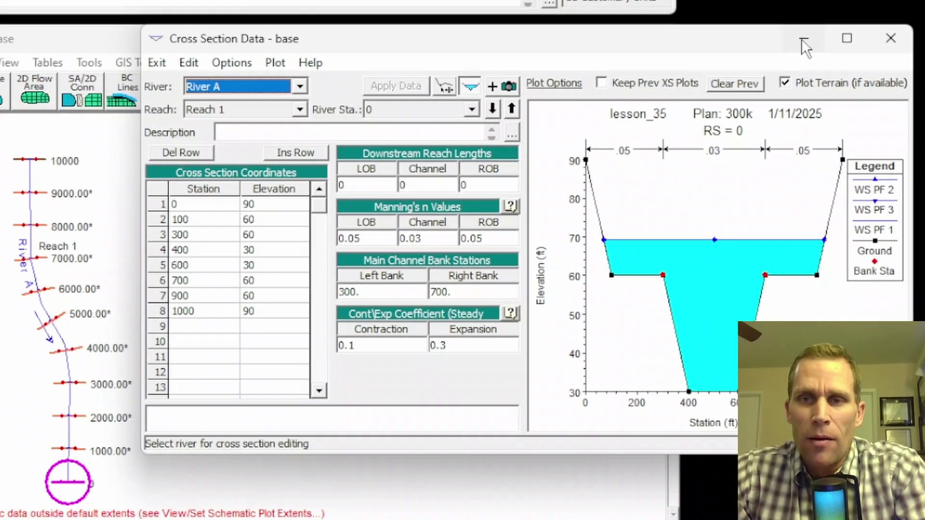
# Step: Switch Encroachments to profile PF 3, choose Method 2, verify the 400 ft top widths, and accept
pyautogui.click(674, 28)
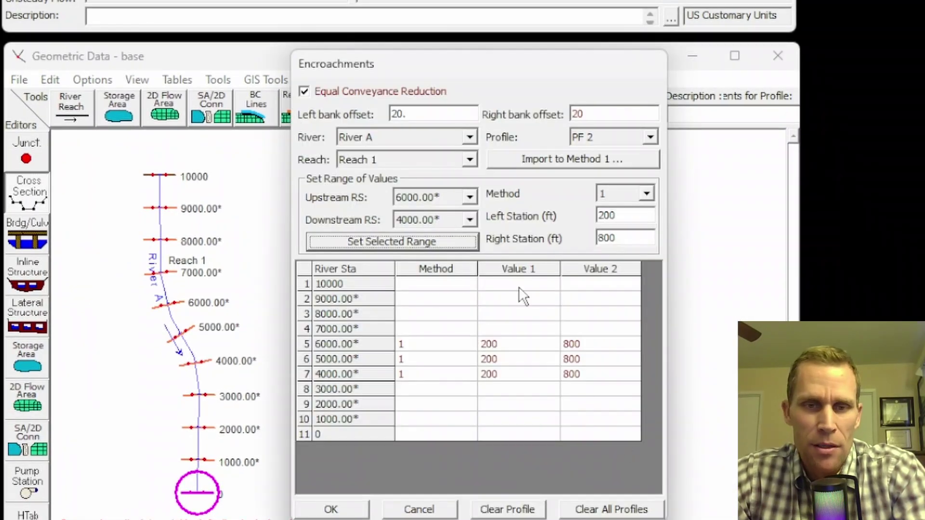
pyautogui.click(649, 138)
pyautogui.click(628, 160)
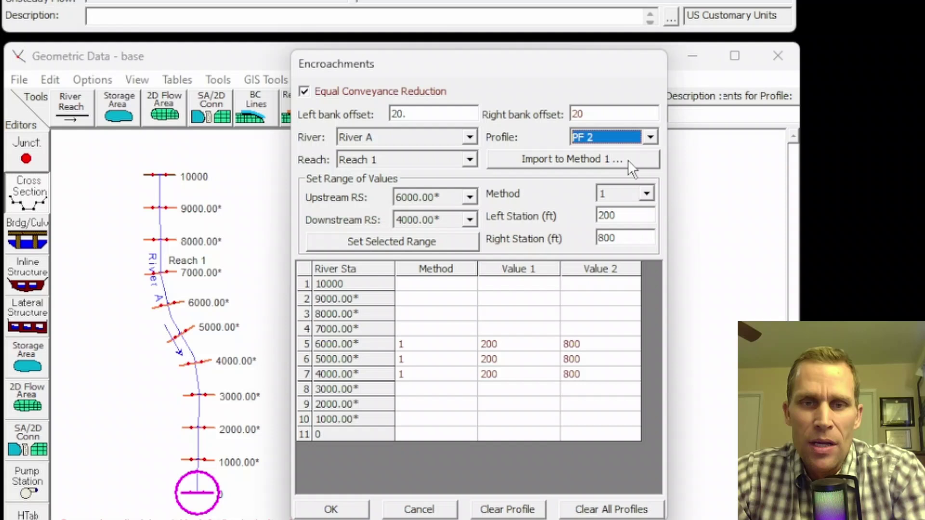
pyautogui.click(645, 138)
pyautogui.click(631, 164)
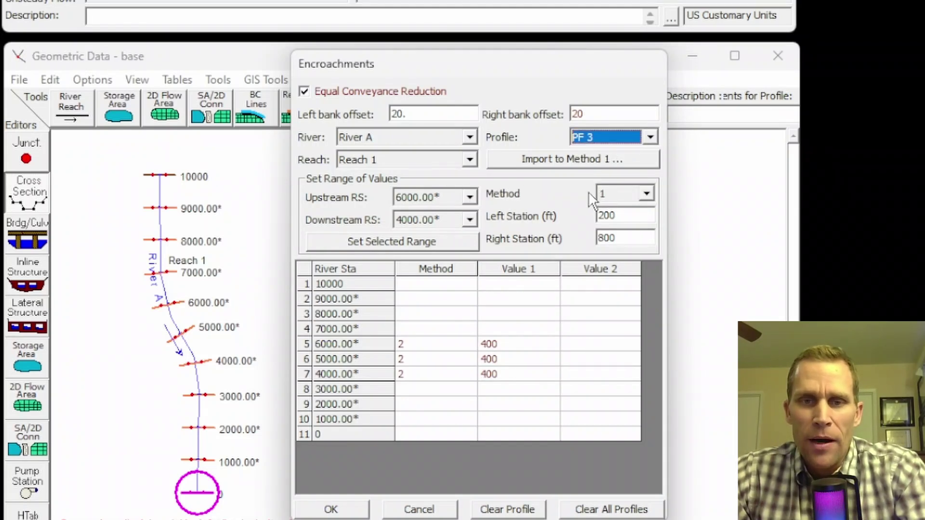
pyautogui.click(415, 346)
pyautogui.click(646, 194)
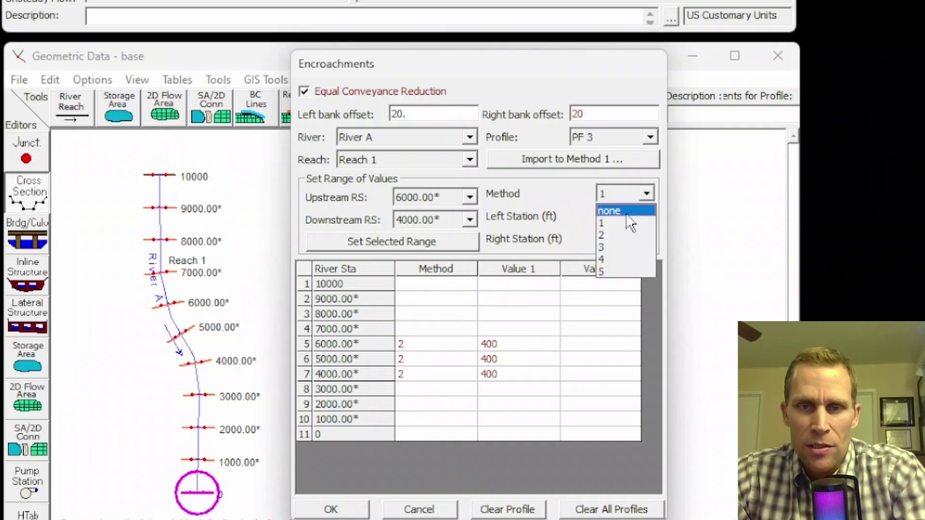
pyautogui.click(618, 234)
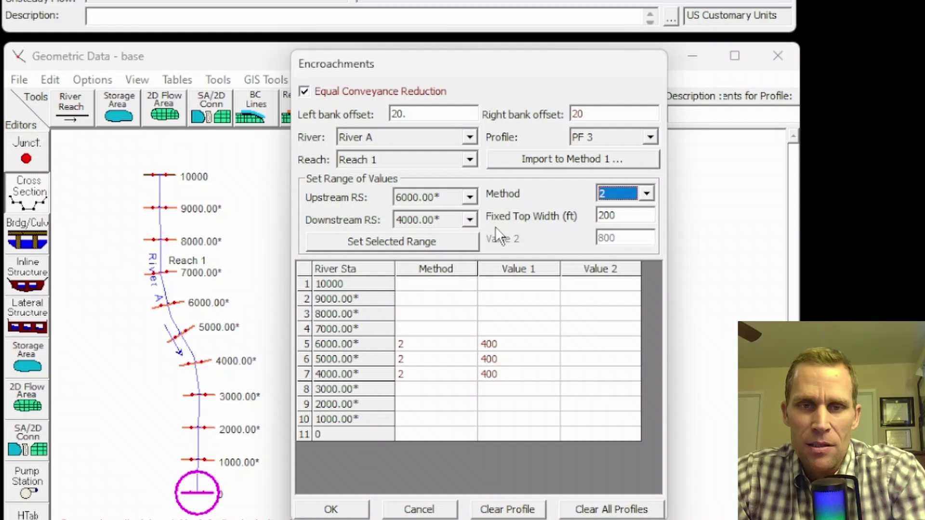
pyautogui.click(504, 342)
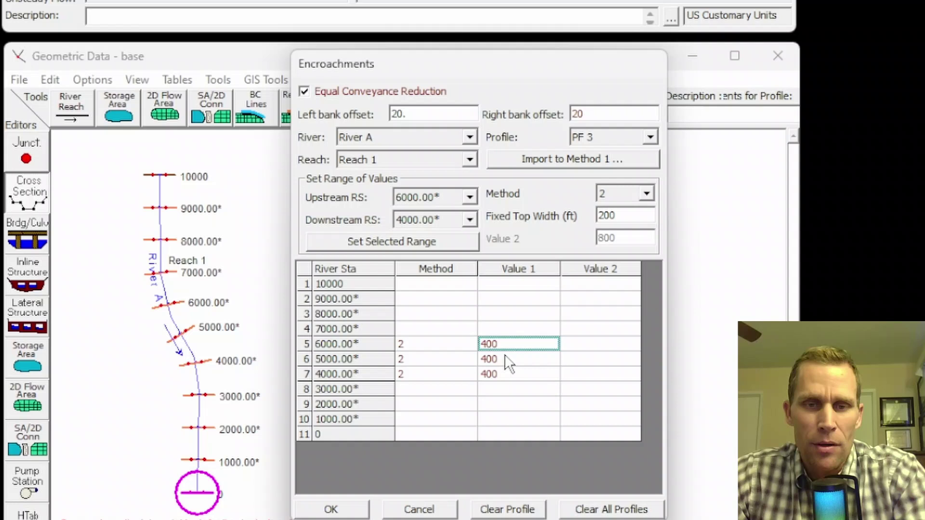
pyautogui.click(508, 358)
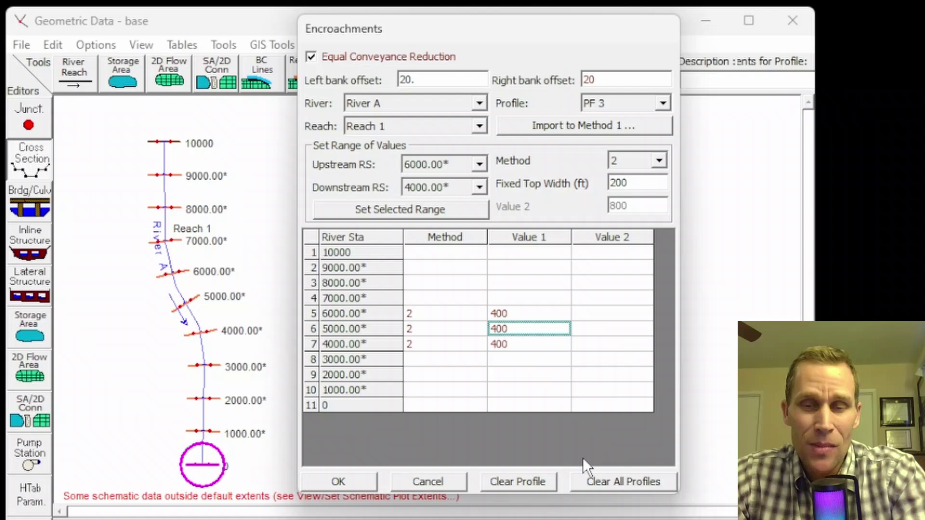
pyautogui.click(352, 483)
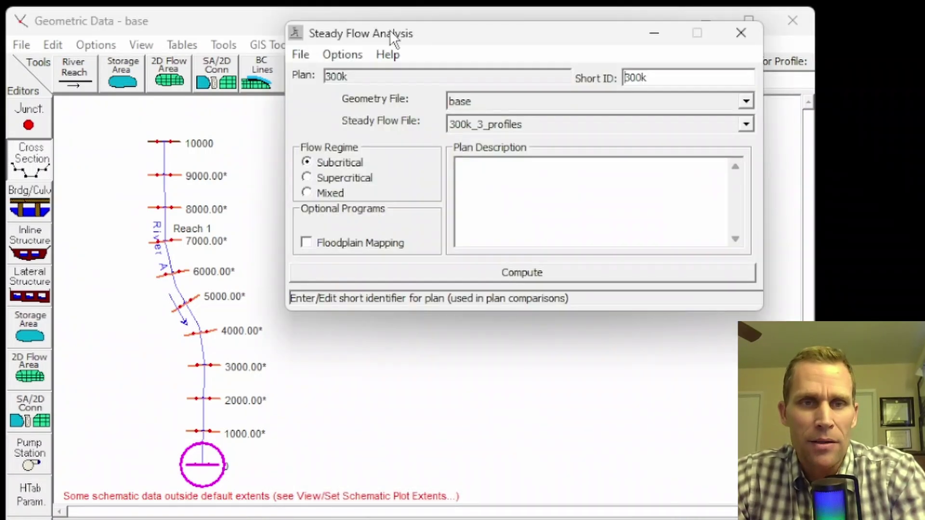
# Step: Save the 300k plan and compute the steady flow run
pyautogui.moveTo(390, 33); pyautogui.dragTo(391, 44)
pyautogui.click(300, 65)
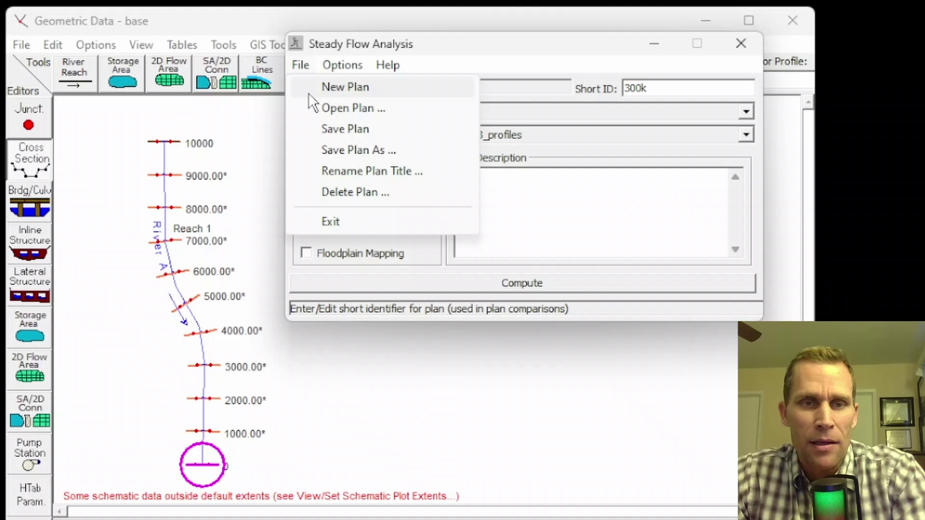
pyautogui.click(329, 129)
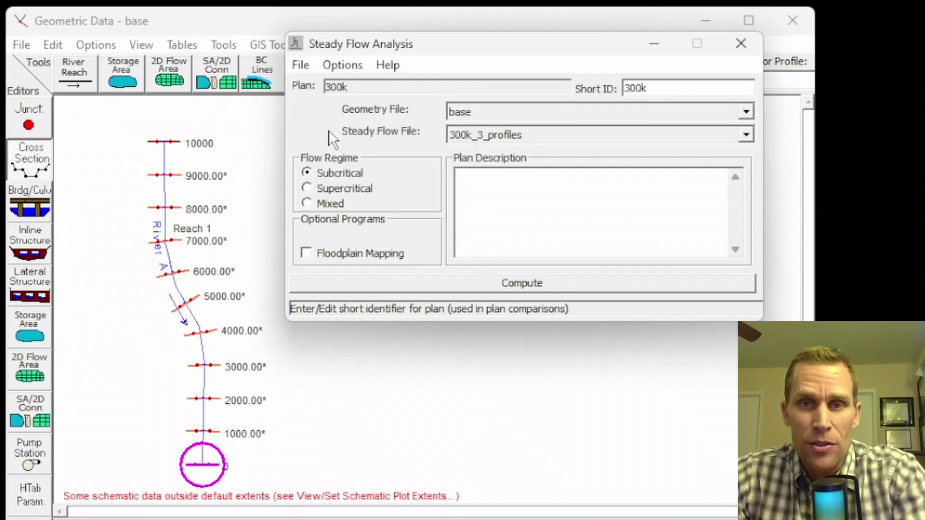
pyautogui.click(513, 283)
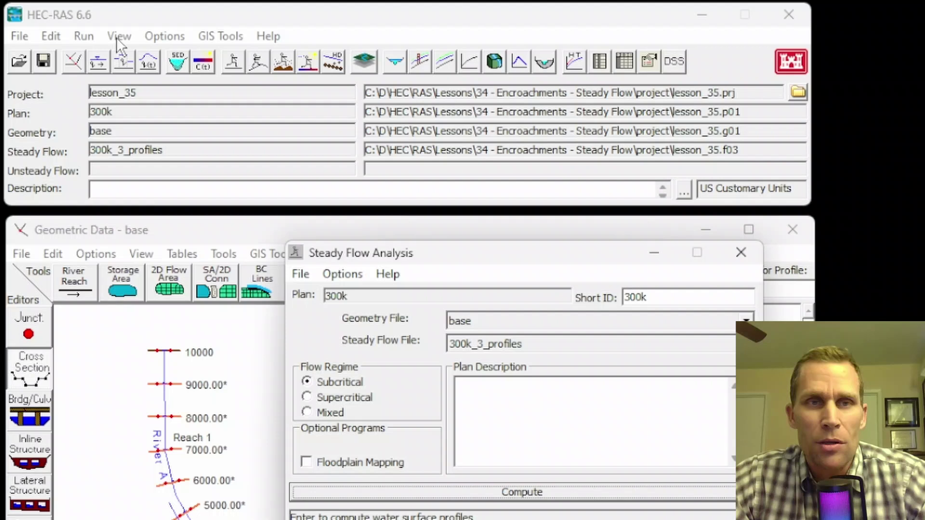
# Step: Open the cross section results plot with only profile PF 1 plotted
pyautogui.click(119, 36)
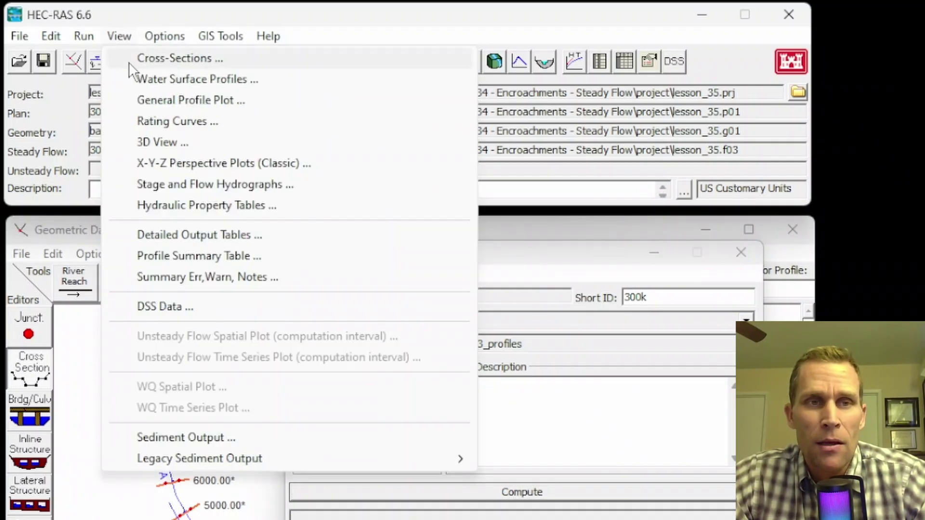
pyautogui.click(129, 61)
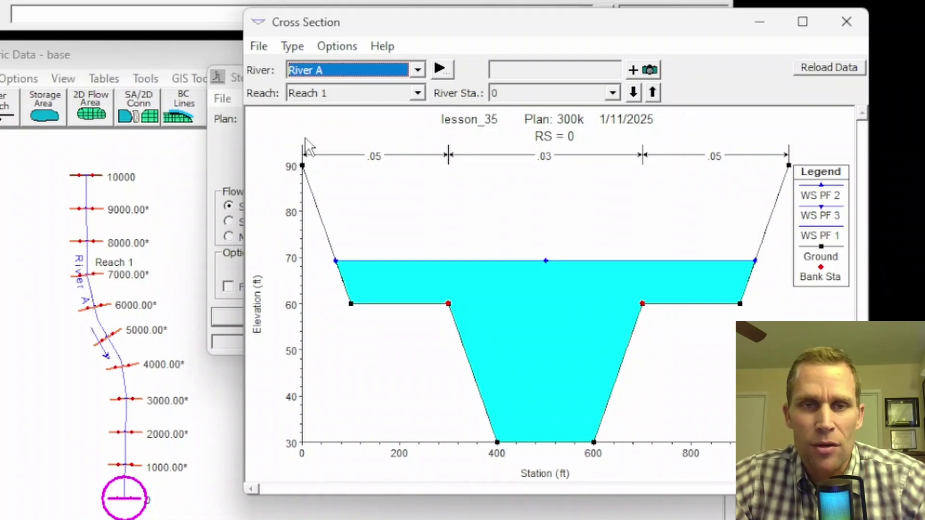
pyautogui.click(332, 46)
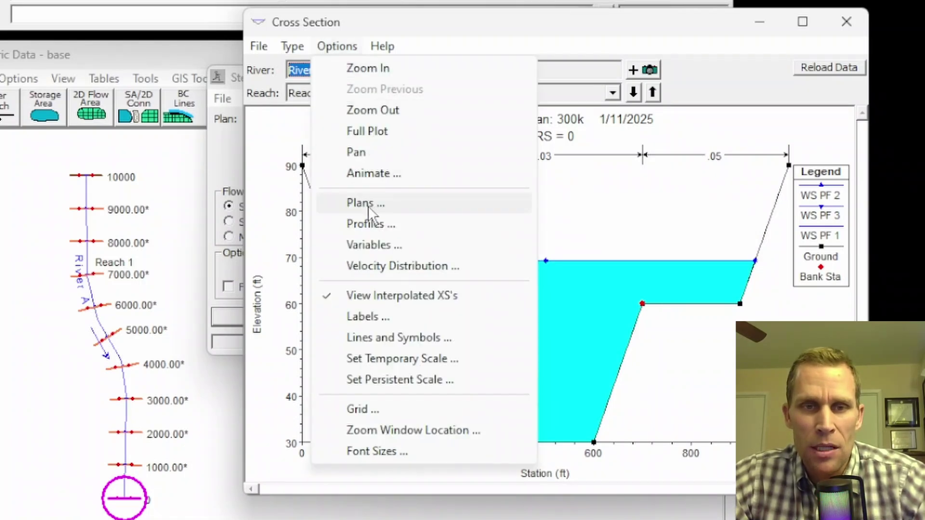
pyautogui.click(375, 225)
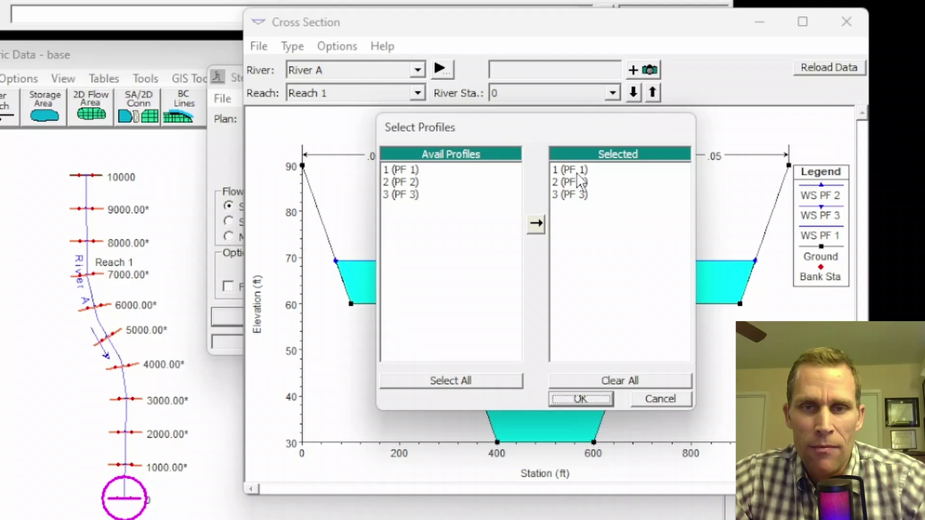
pyautogui.doubleClick(572, 195)
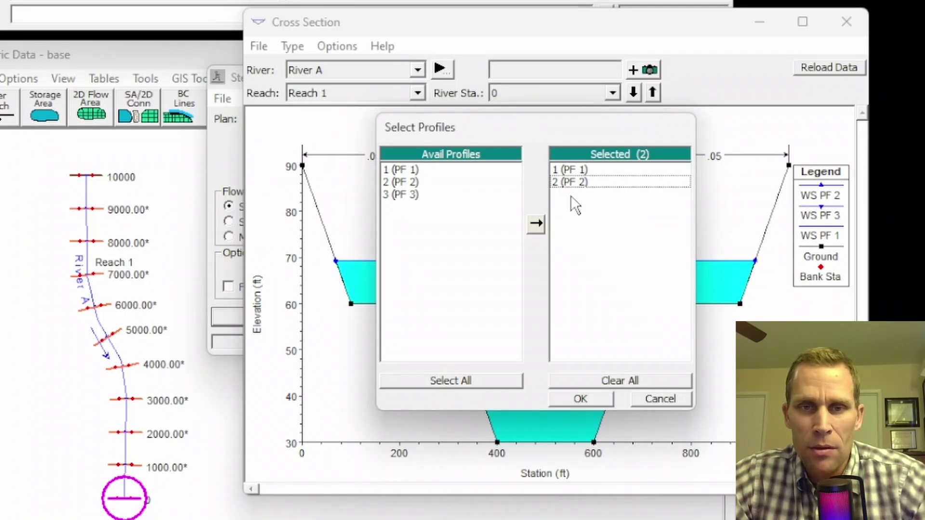
pyautogui.doubleClick(570, 186)
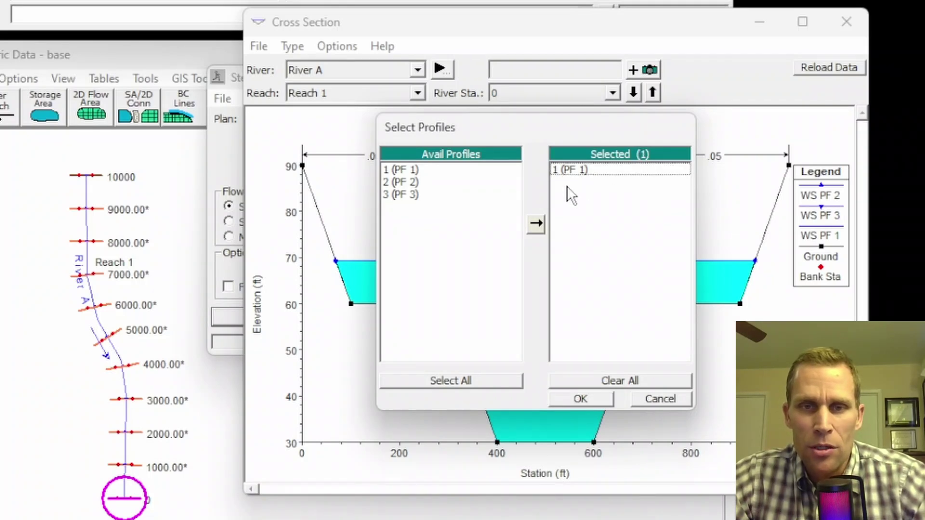
pyautogui.click(577, 403)
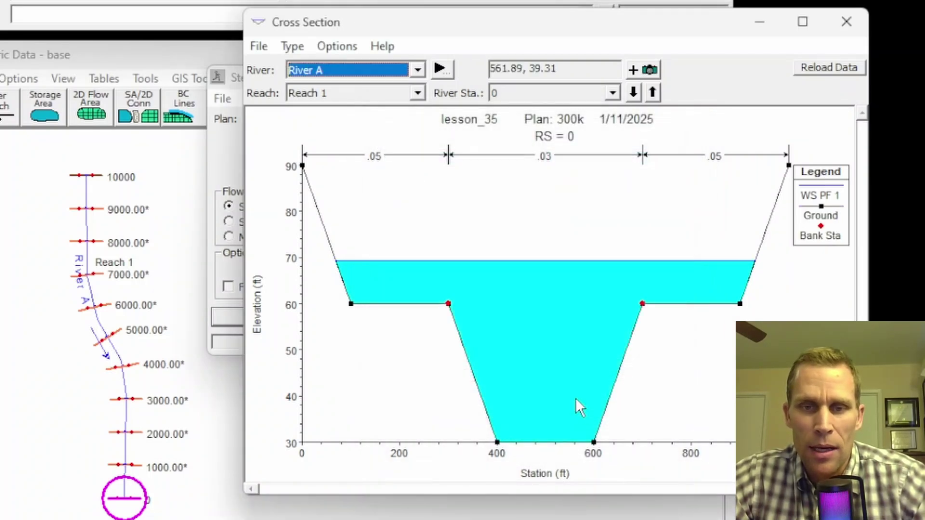
# Step: Step upstream to River A station 6000.00* and bring up the plot Options menu
pyautogui.click(657, 91)
pyautogui.click(656, 91)
pyautogui.click(654, 91)
pyautogui.click(654, 91)
pyautogui.click(653, 91)
pyautogui.click(653, 92)
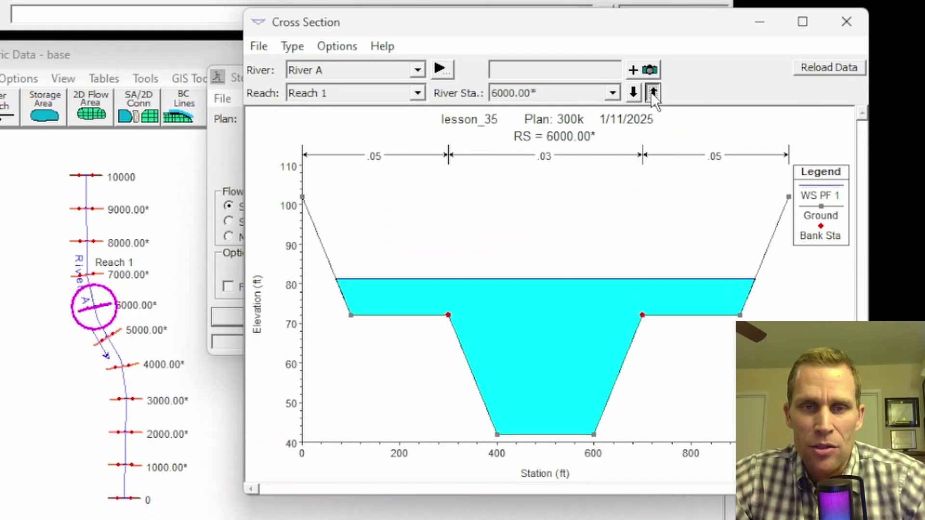
pyautogui.click(653, 92)
pyautogui.click(653, 92)
pyautogui.click(653, 91)
pyautogui.click(653, 92)
pyautogui.click(653, 91)
pyautogui.click(653, 92)
pyautogui.click(653, 92)
pyautogui.click(653, 92)
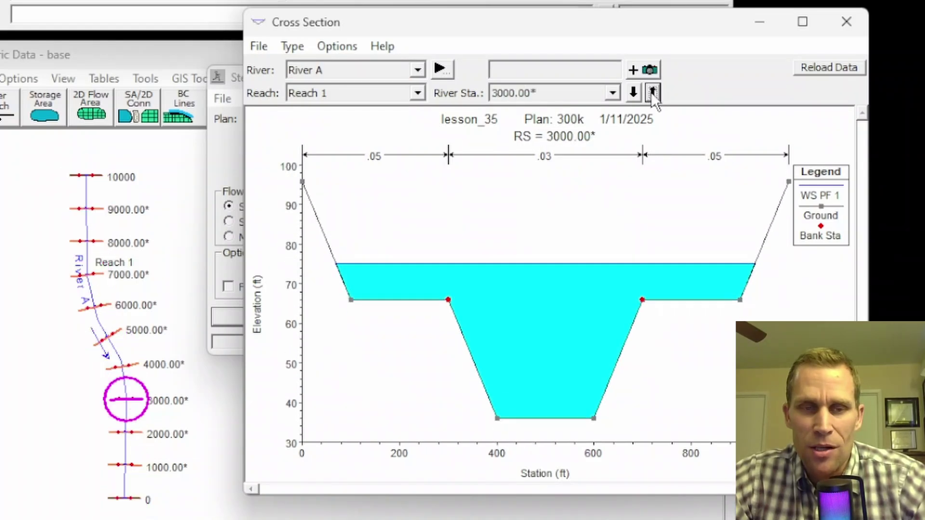
pyautogui.click(653, 92)
pyautogui.click(653, 92)
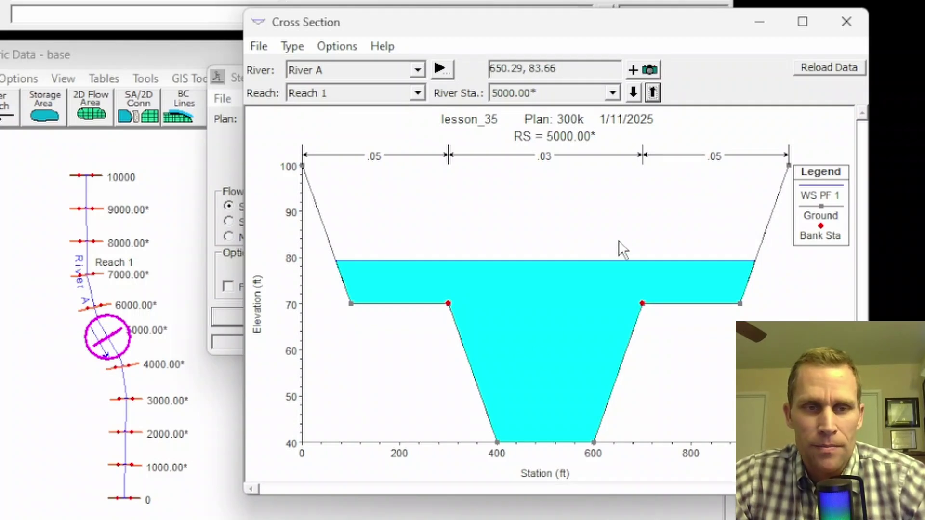
pyautogui.click(654, 92)
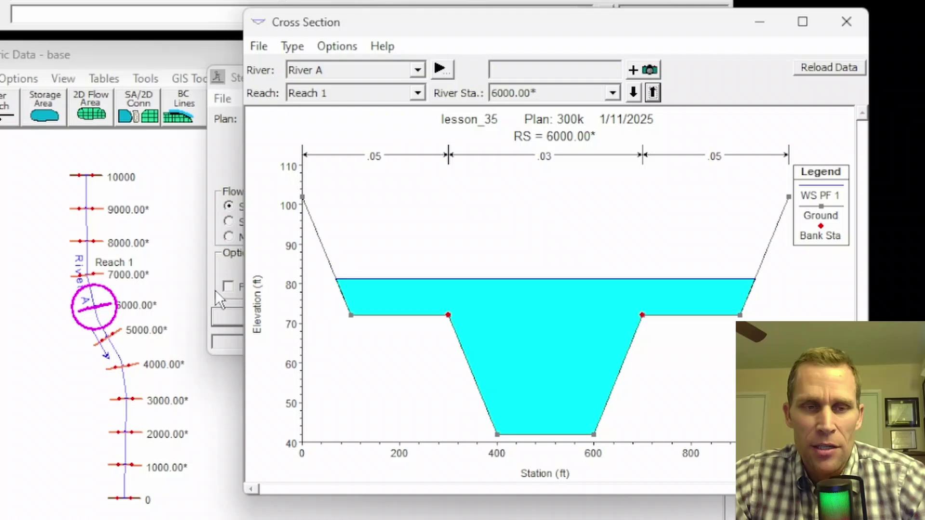
pyautogui.click(321, 47)
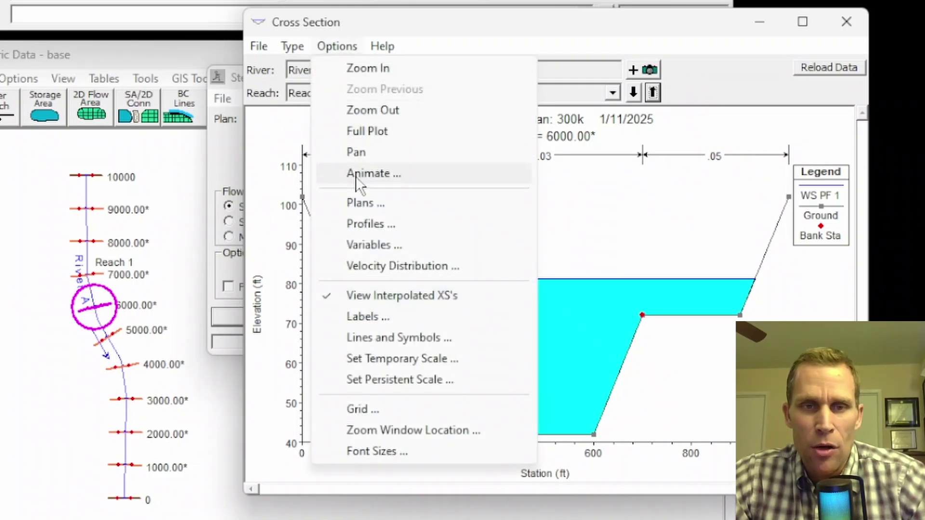
# Step: Plot all three profiles PF 1, PF 2 and PF 3 on the cross section
pyautogui.click(370, 223)
pyautogui.click(451, 380)
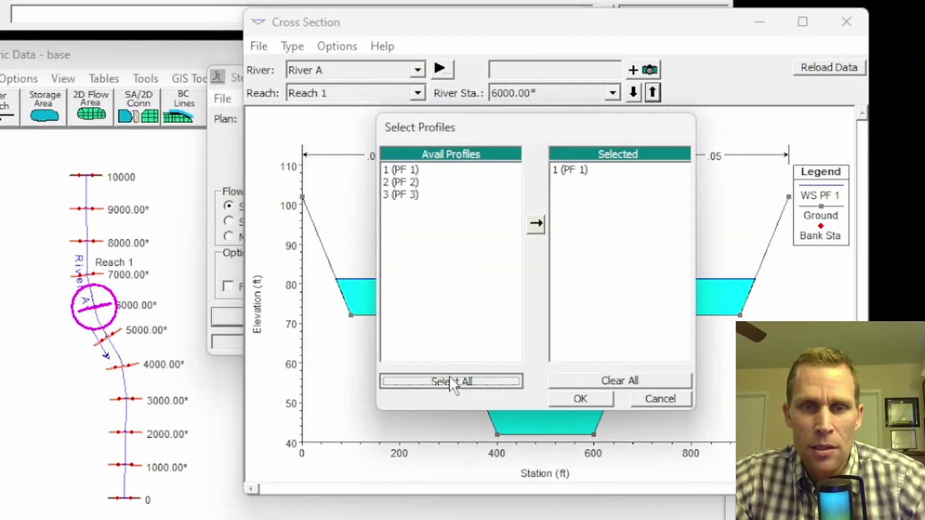
pyautogui.click(580, 399)
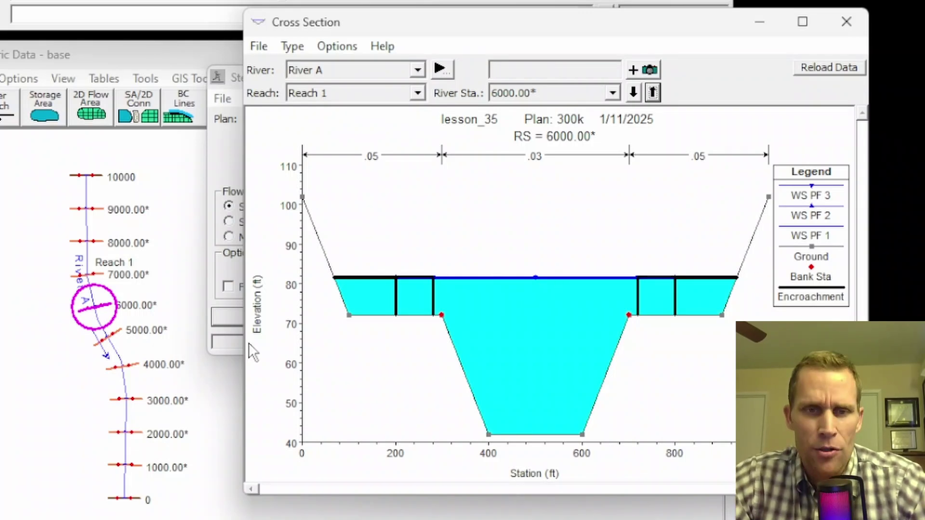
# Step: Zoom and pan the plot, then pick out the PF 1, PF 2 and PF 3 water surfaces
pyautogui.scroll(10, 373, 299)
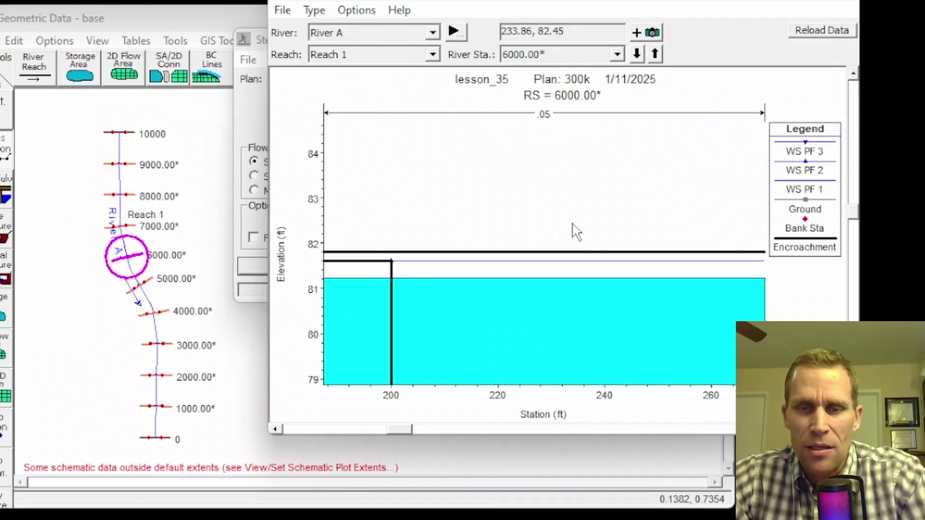
pyautogui.moveTo(682, 200); pyautogui.dragTo(388, 207)
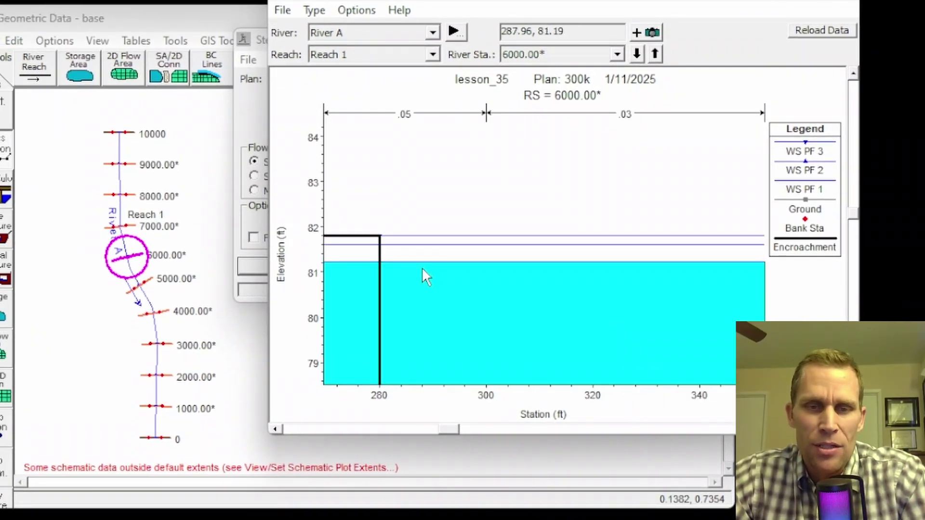
pyautogui.click(790, 187)
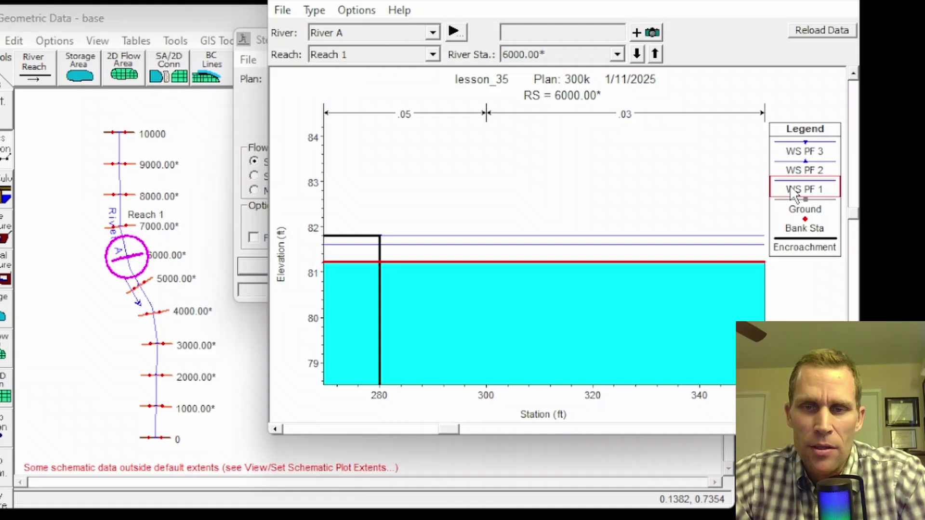
pyautogui.click(792, 169)
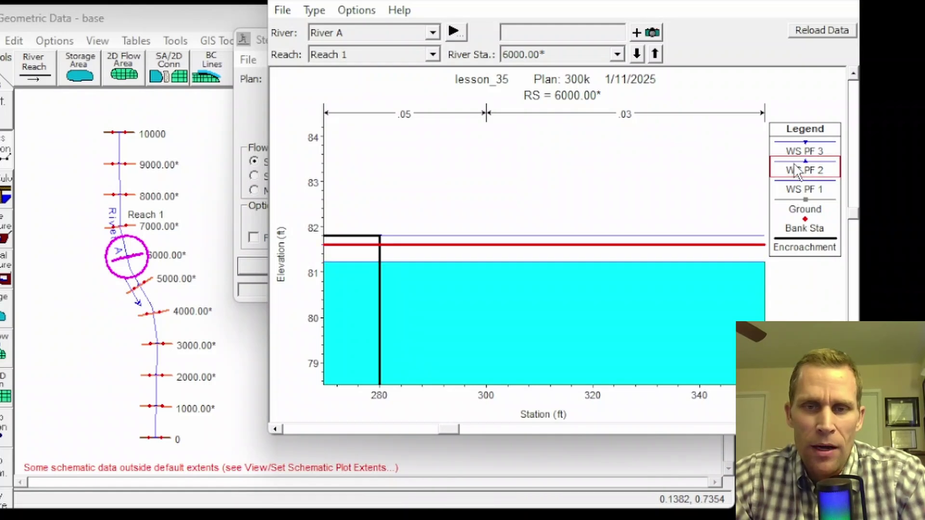
pyautogui.click(796, 151)
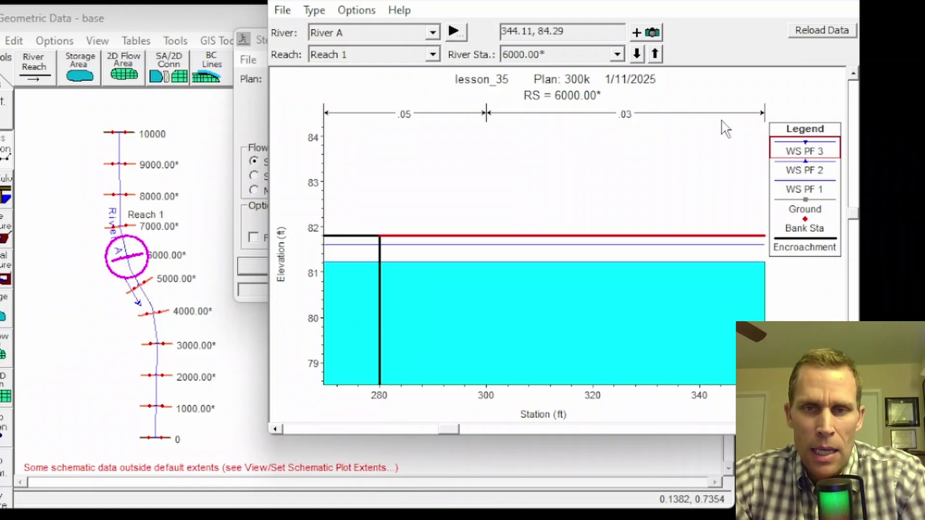
# Step: Step downstream to station 4000.00*, then back upstream to station 7000.00*
pyautogui.click(637, 53)
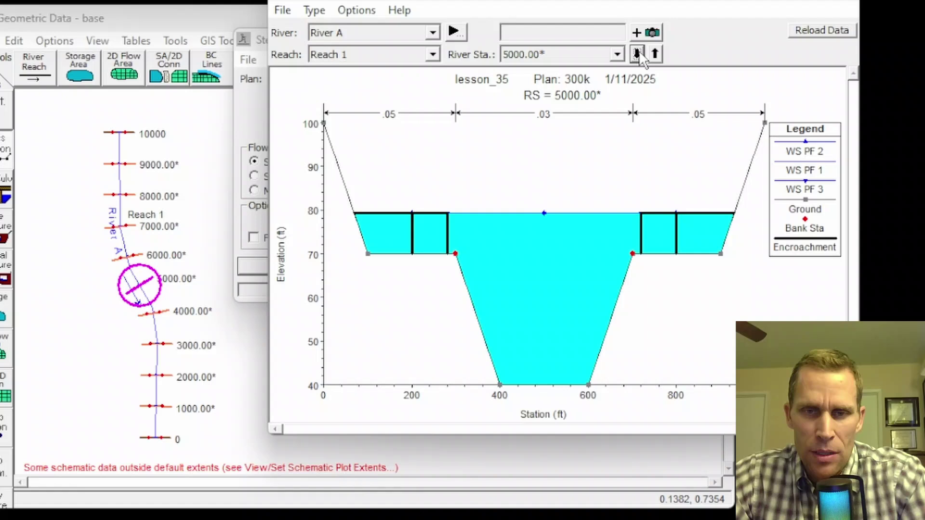
pyautogui.click(638, 52)
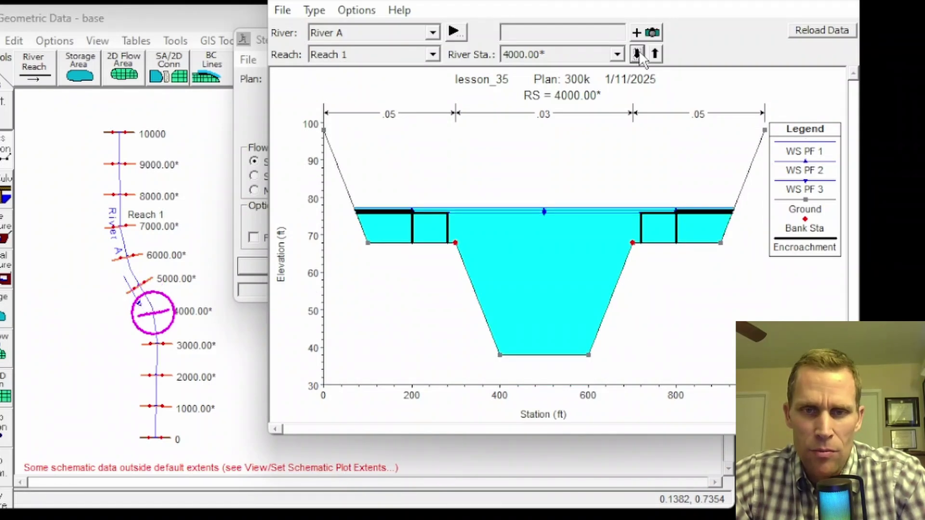
pyautogui.click(655, 54)
pyautogui.click(655, 54)
pyautogui.click(655, 53)
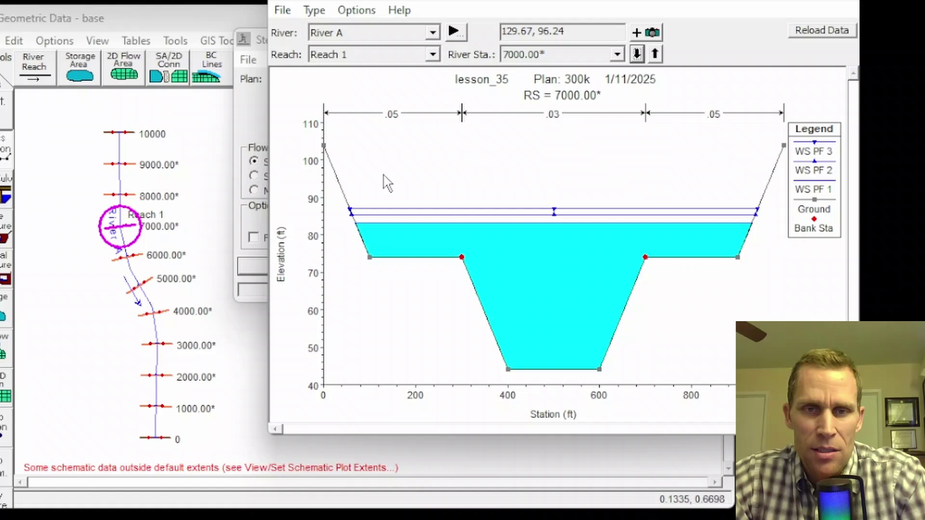
pyautogui.scroll(3, 361, 190)
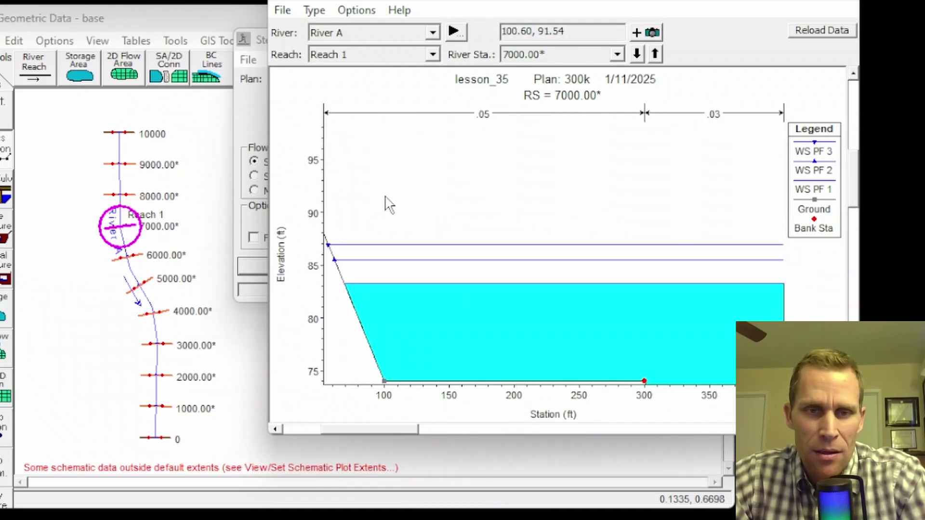
pyautogui.rightClick(819, 190)
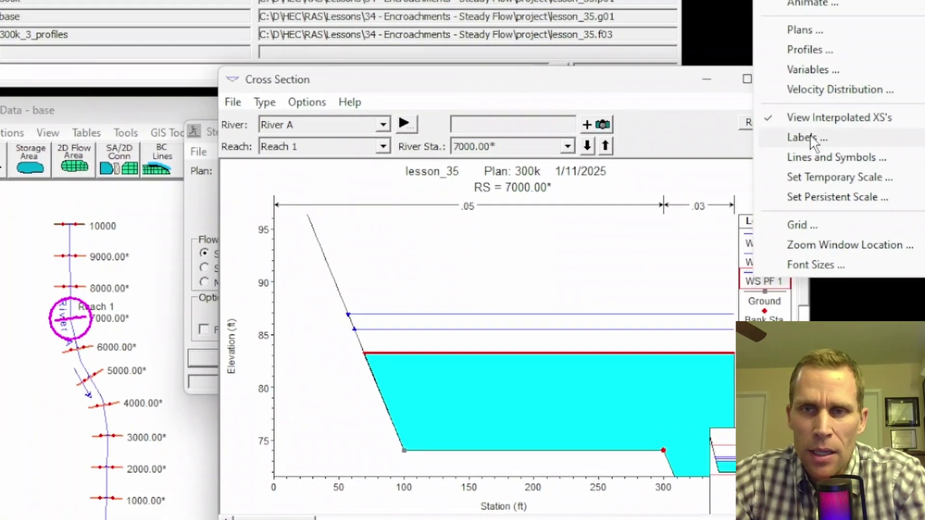
# Step: Style PF 1 blue, PF 2 green and PF 3 red, all 2.0 wide with no markers
pyautogui.click(830, 164)
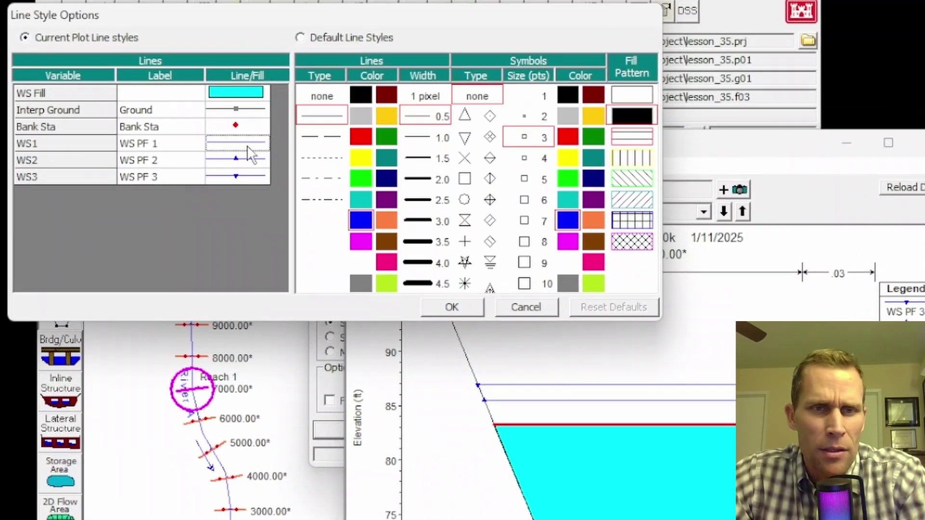
pyautogui.click(418, 179)
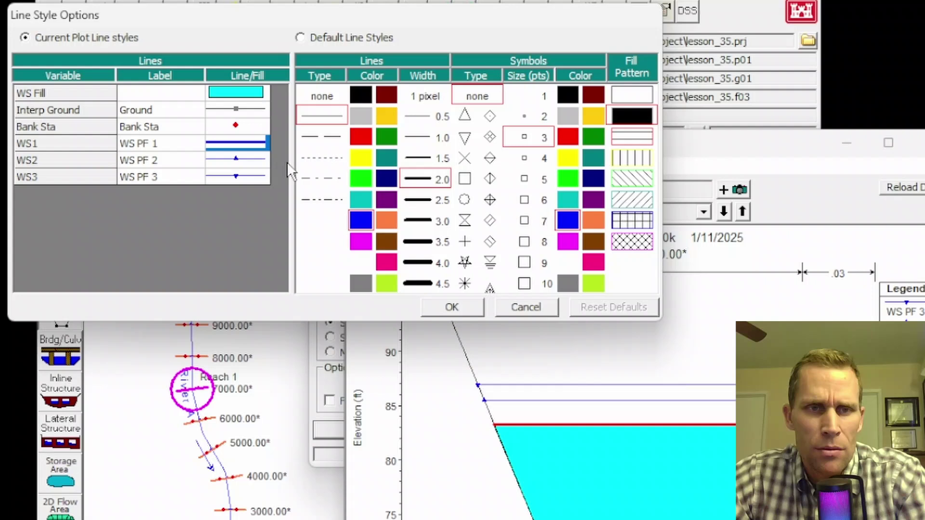
pyautogui.click(247, 161)
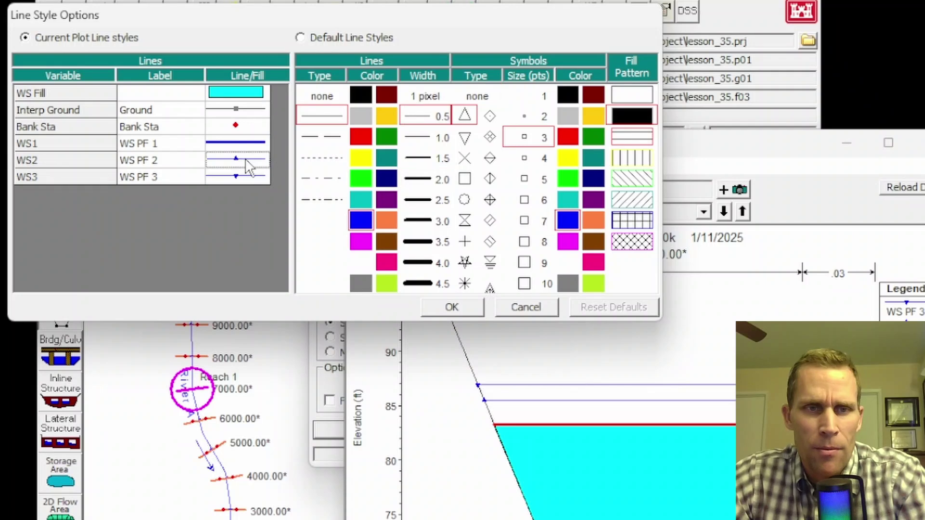
pyautogui.click(482, 99)
pyautogui.click(388, 139)
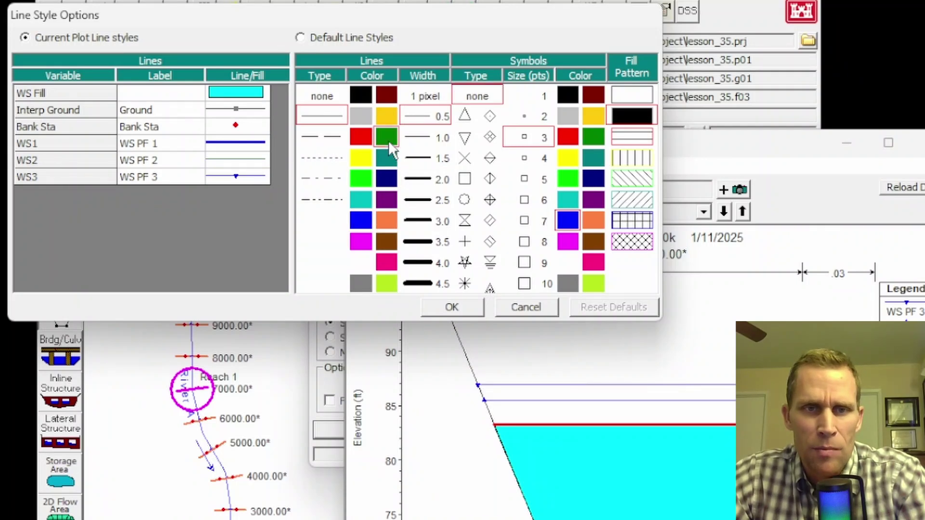
pyautogui.click(422, 178)
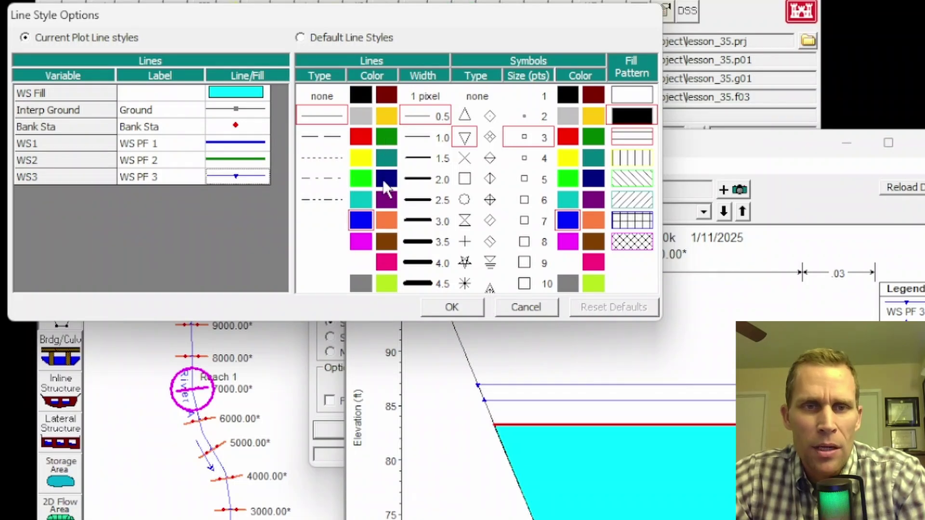
pyautogui.click(360, 137)
pyautogui.click(419, 179)
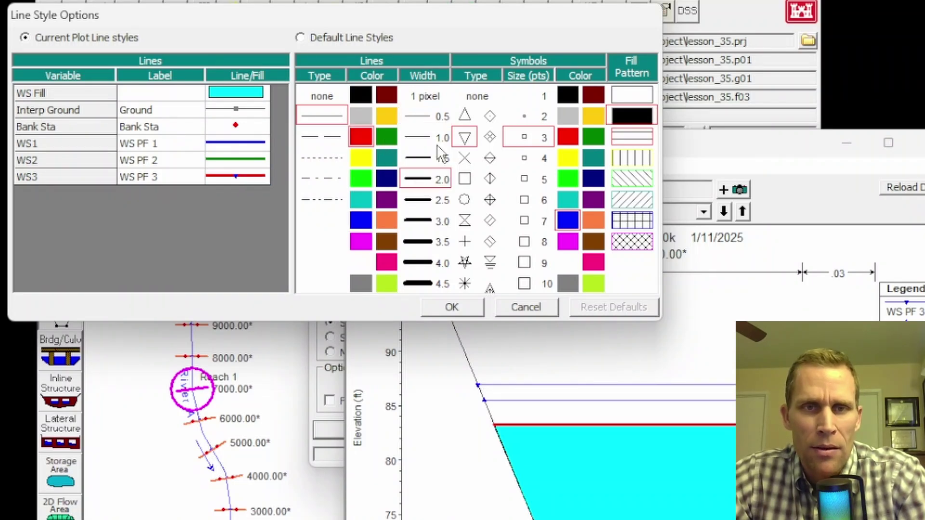
pyautogui.click(478, 98)
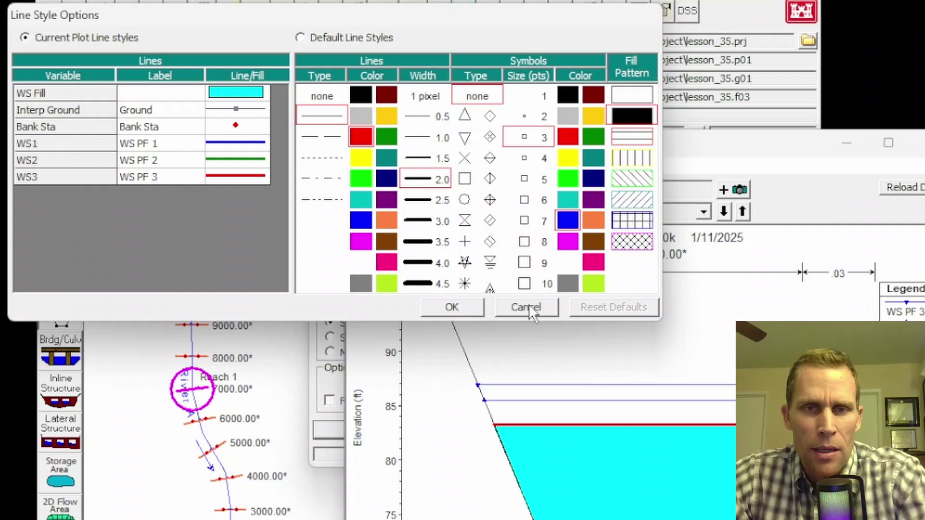
pyautogui.click(452, 307)
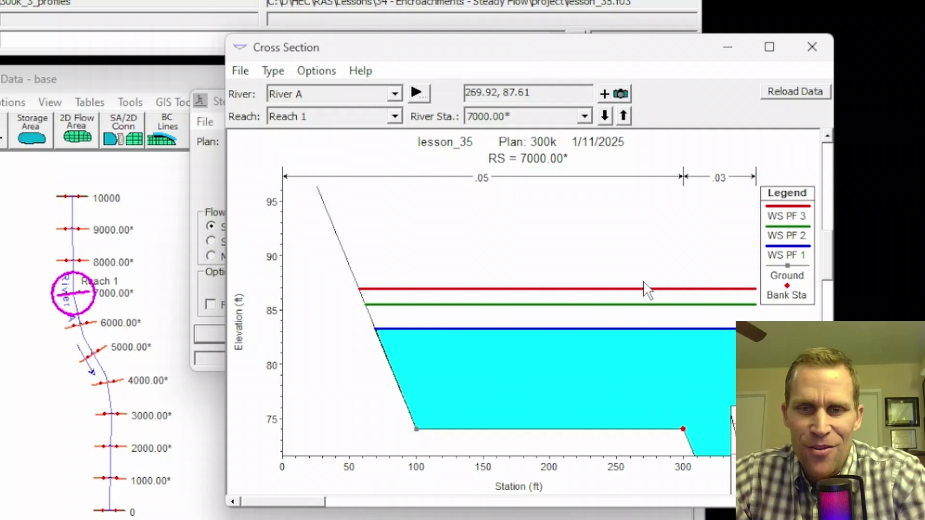
# Step: Return to station 6000.00* and zoom onto the left encroachment, with surfaces near 81–82 ft
pyautogui.click(604, 117)
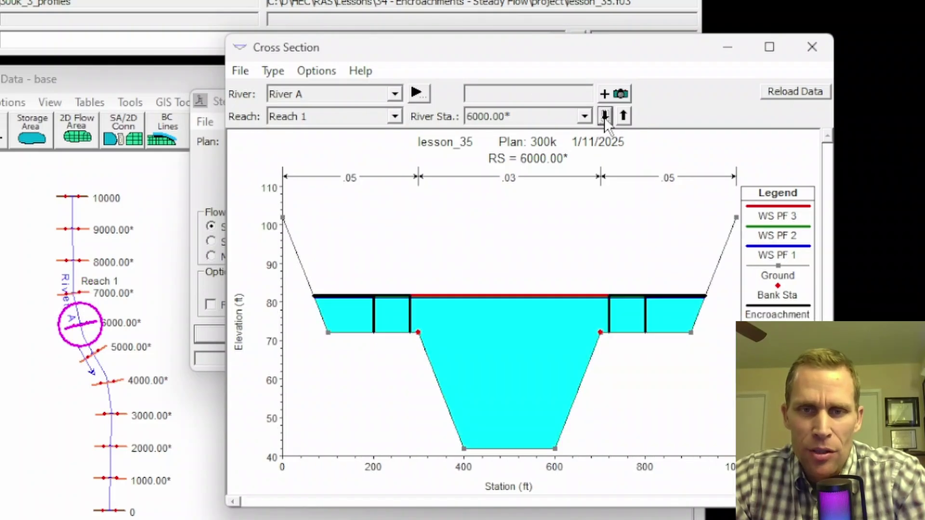
pyautogui.moveTo(471, 252); pyautogui.dragTo(297, 428)
pyautogui.scroll(5, 397, 231)
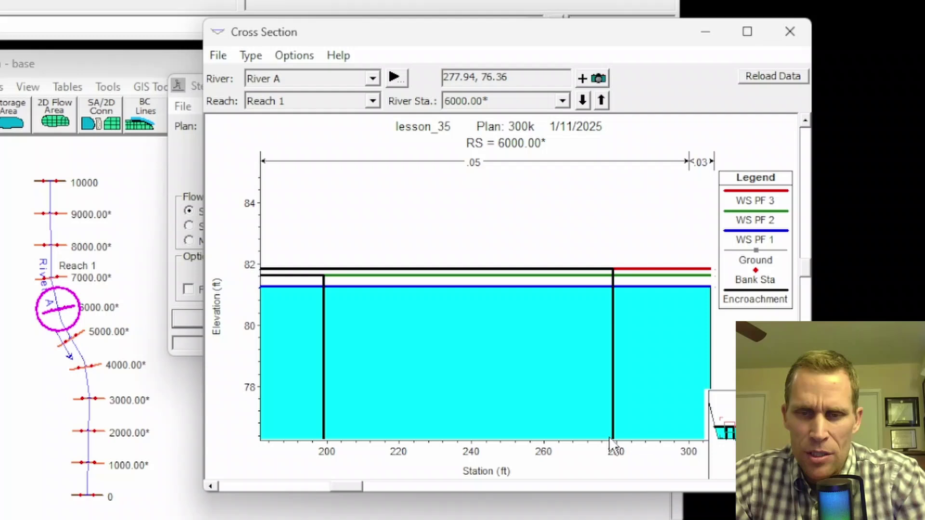
pyautogui.moveTo(628, 227); pyautogui.dragTo(391, 374)
pyautogui.scroll(-3, 445, 228)
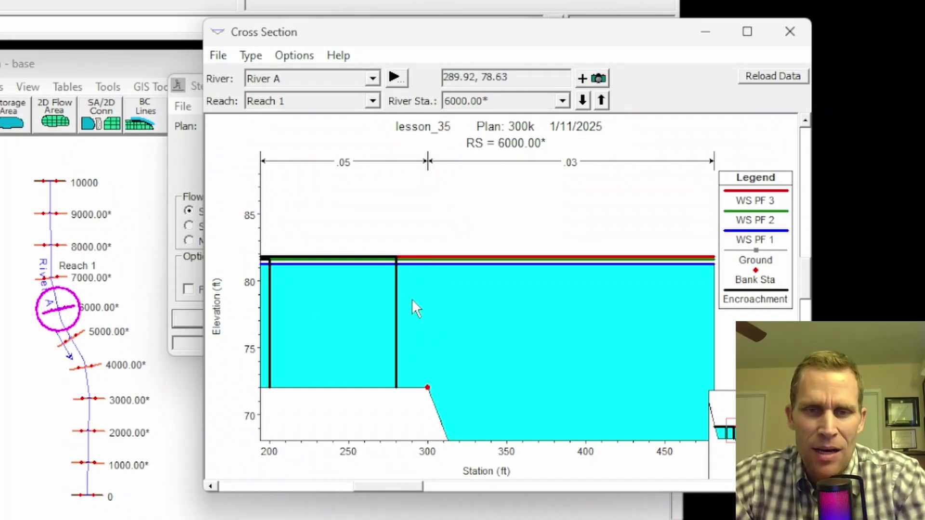
# Step: Inspect the PF 3 encroachment values and left/right bank offsets, then cancel without changes
pyautogui.click(195, 157)
pyautogui.click(223, 106)
pyautogui.click(242, 129)
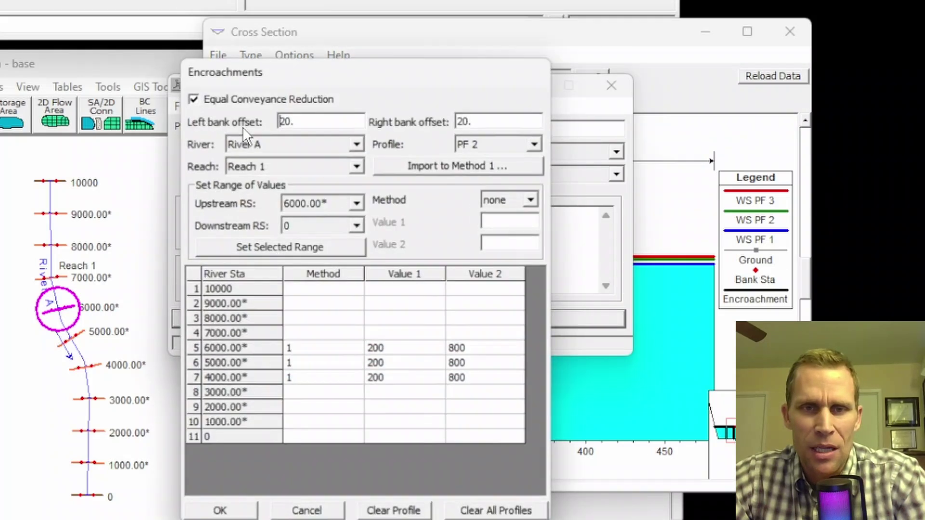
pyautogui.click(510, 146)
pyautogui.click(507, 172)
pyautogui.moveTo(389, 353); pyautogui.dragTo(389, 377)
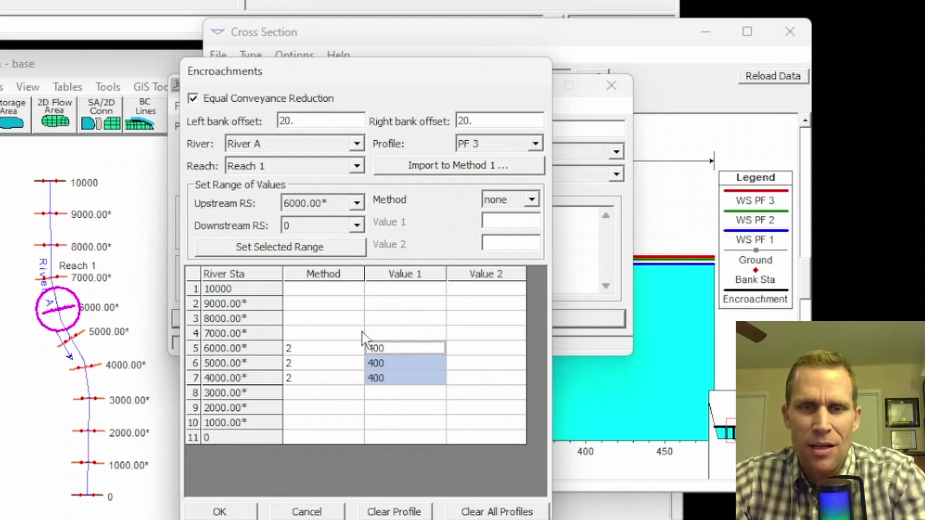
pyautogui.click(321, 123)
pyautogui.doubleClick(321, 123)
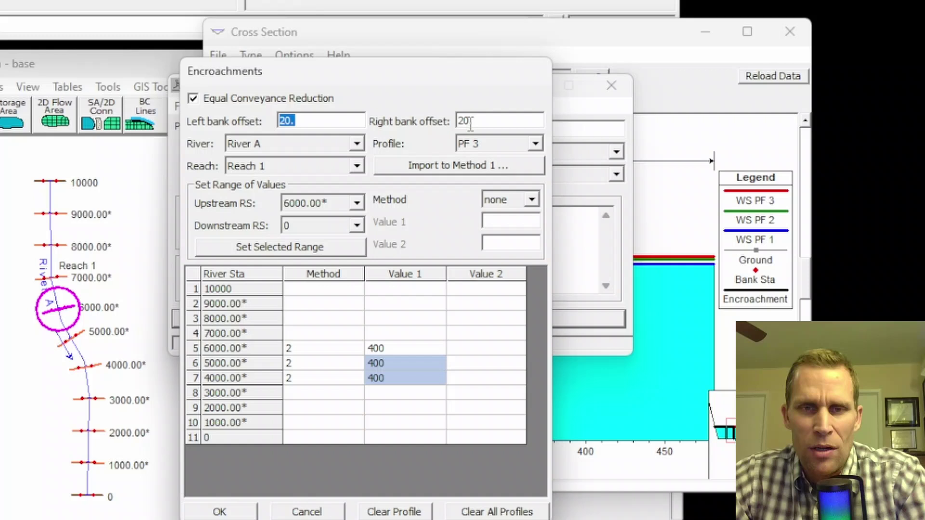
pyautogui.press('Tab')
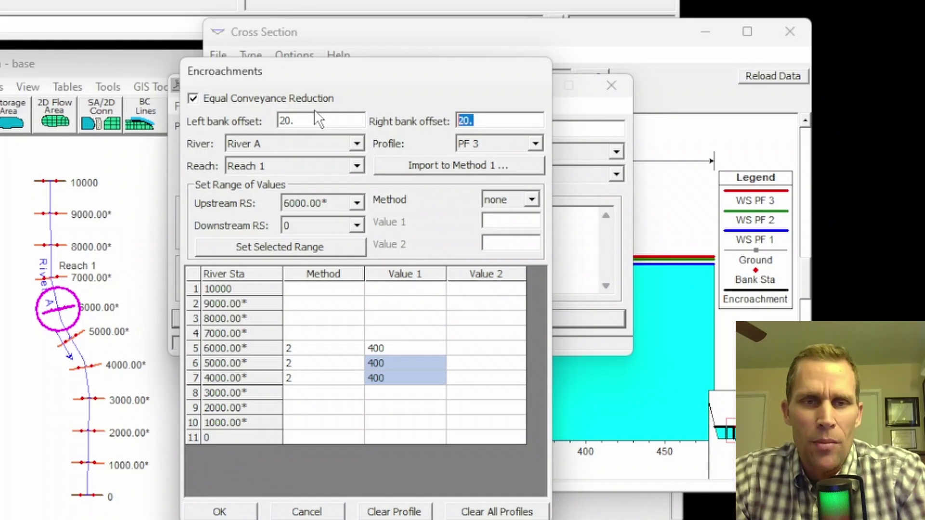
pyautogui.doubleClick(280, 121)
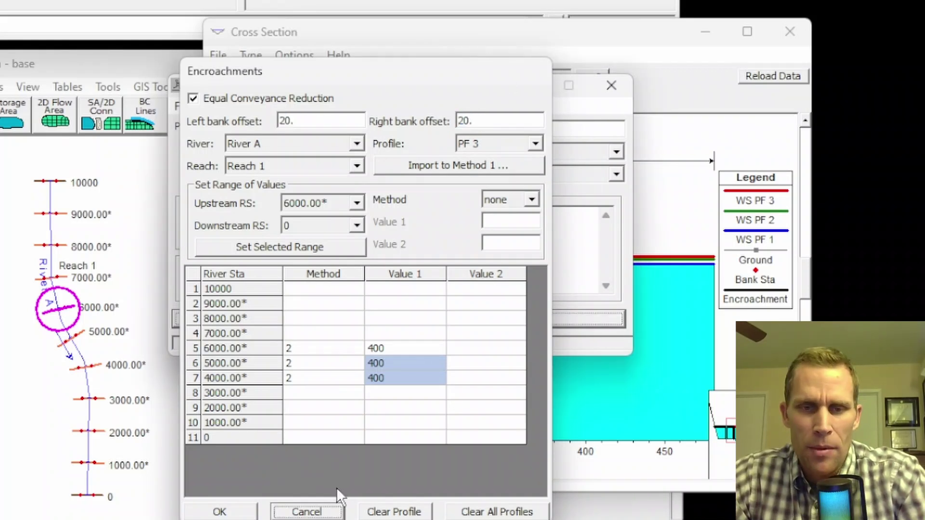
pyautogui.click(319, 513)
# Step: Close the steady flow and cross-section windows and open the River A Reach 1 profile plot
pyautogui.click(606, 88)
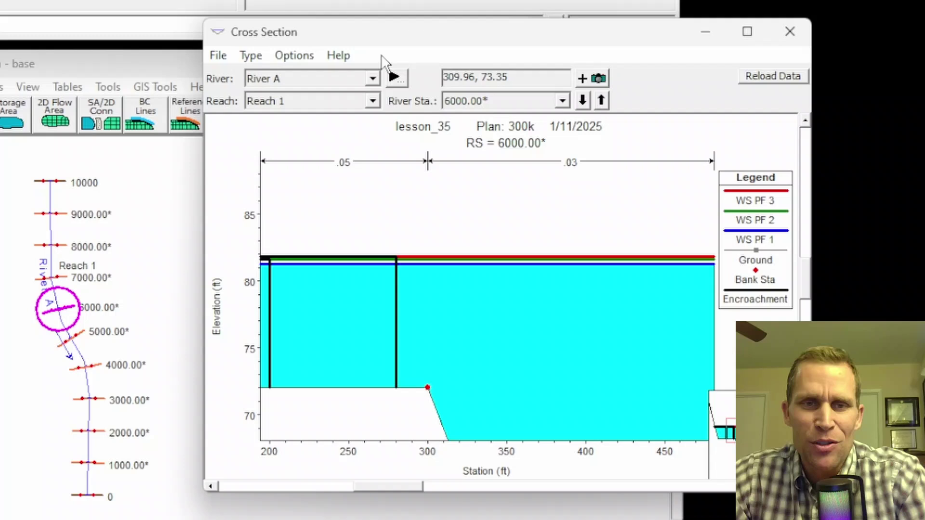
pyautogui.click(788, 32)
pyautogui.click(93, 6)
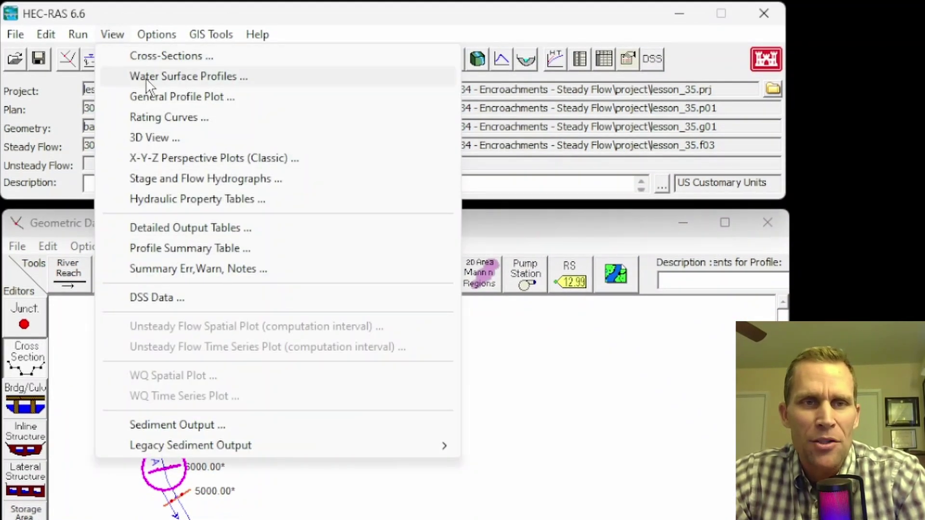
pyautogui.click(147, 82)
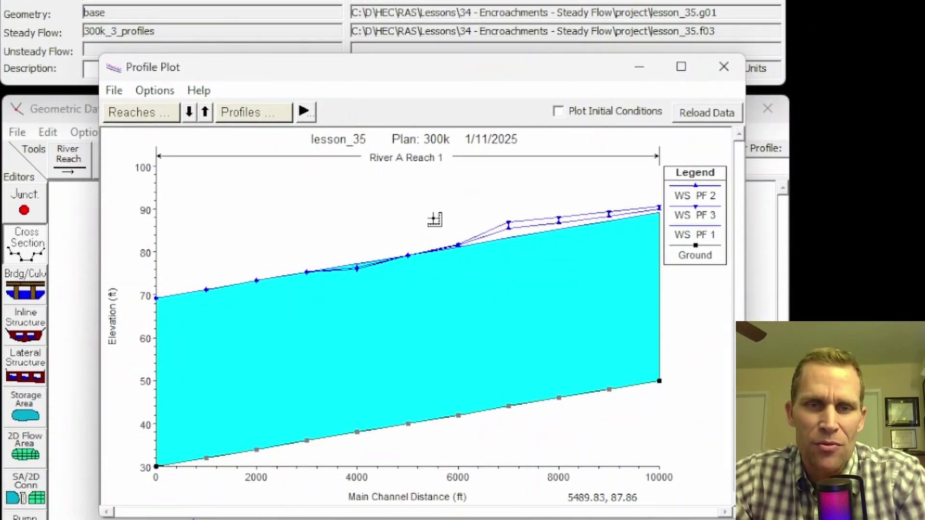
pyautogui.scroll(5, 434, 219)
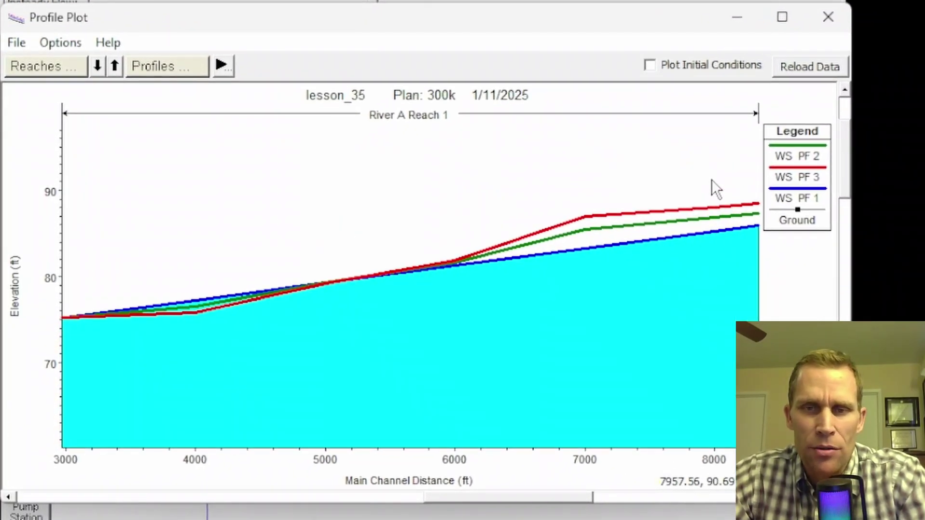
pyautogui.moveTo(799, 203)
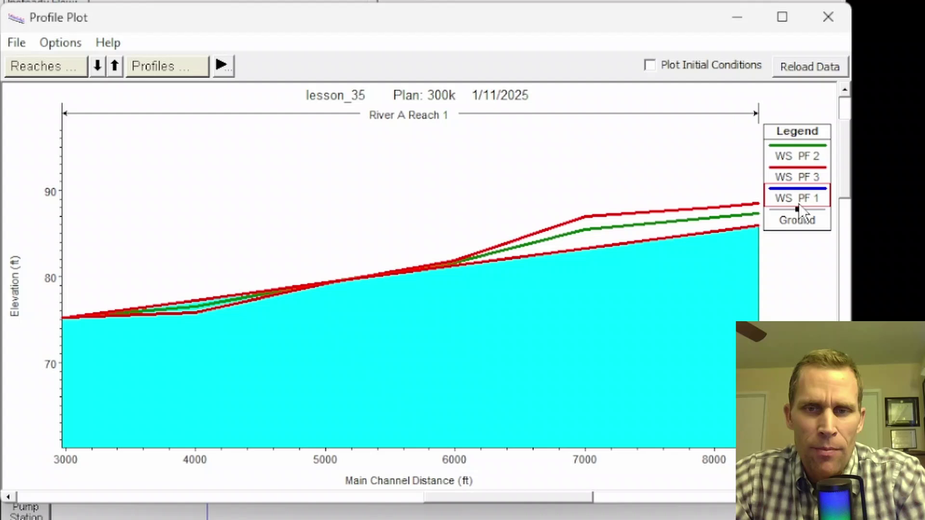
pyautogui.moveTo(799, 159)
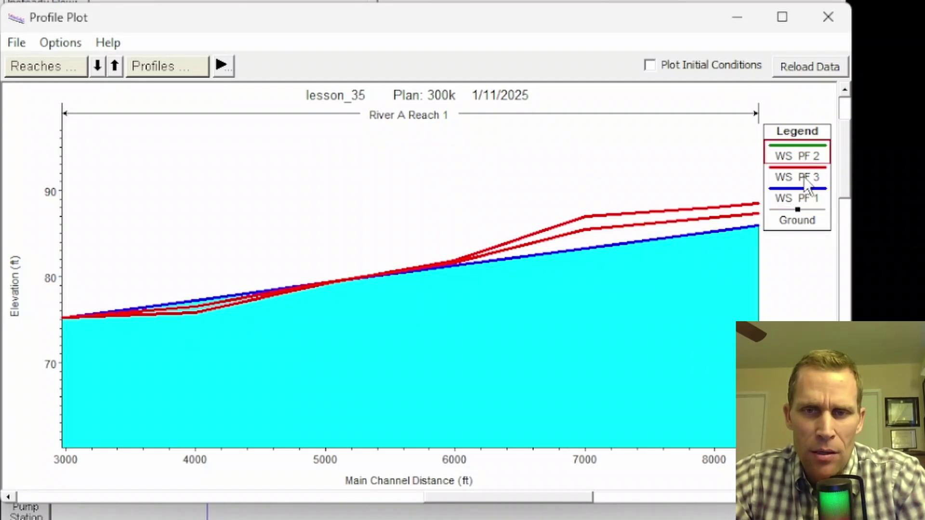
pyautogui.moveTo(805, 180)
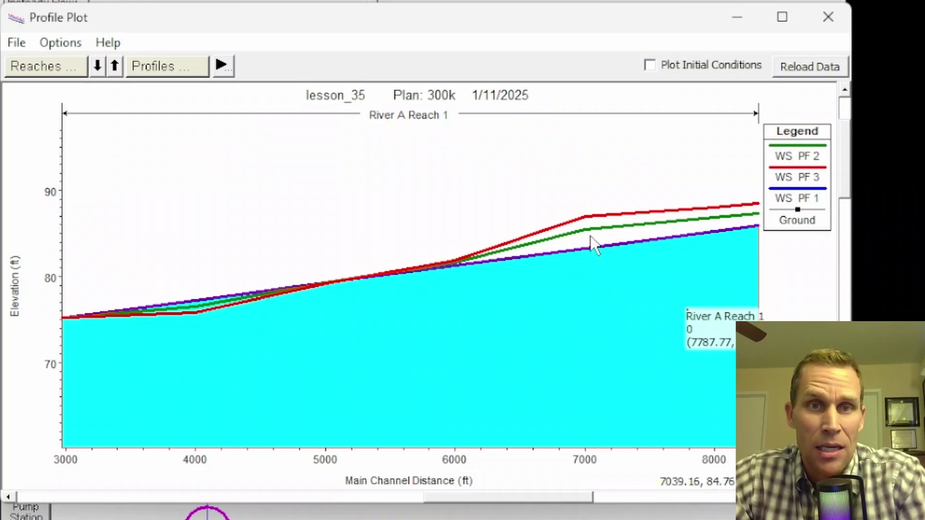
# Step: Replace the profile plot with the profile summary output table
pyautogui.click(828, 17)
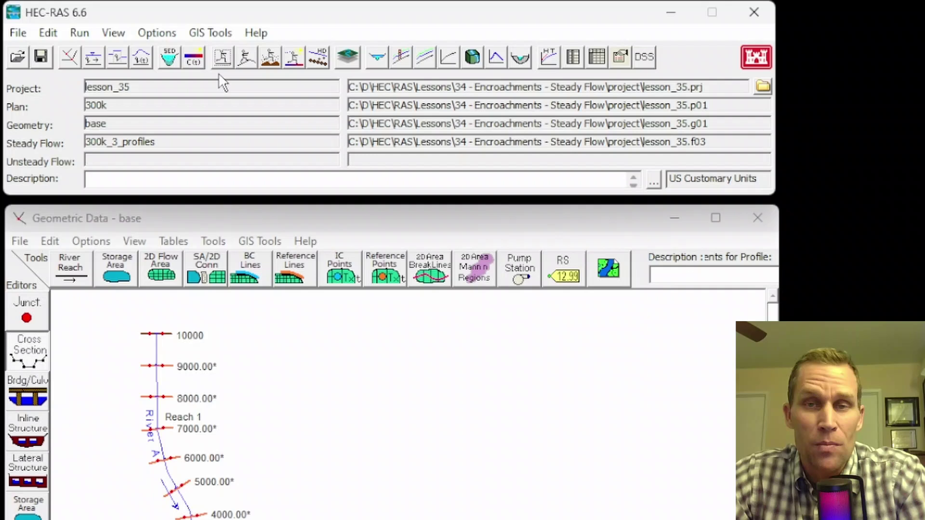
pyautogui.click(114, 32)
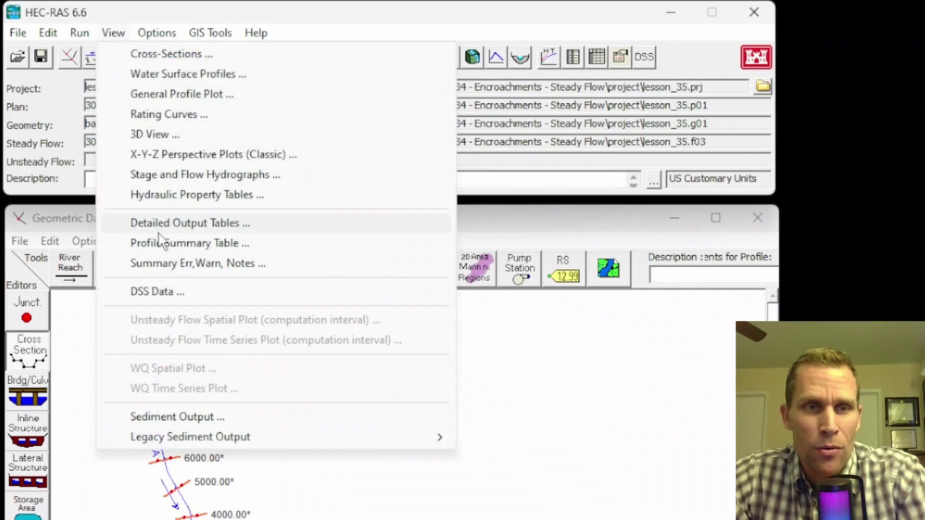
pyautogui.click(168, 244)
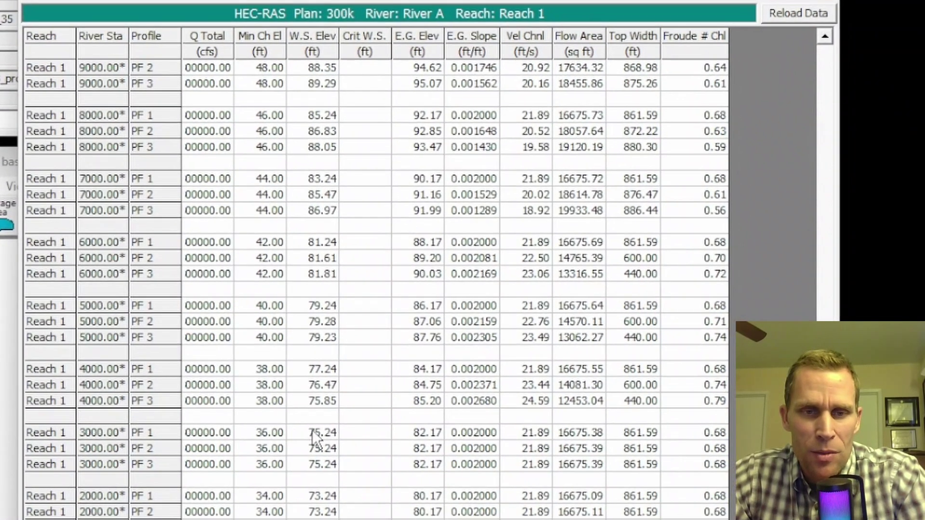
# Step: Review W.S. elevations for stations 3000–7000 (83.24, 85.47, 86.97) and widen Q Total to show 300000.00
pyautogui.moveTo(363, 465); pyautogui.dragTo(315, 514)
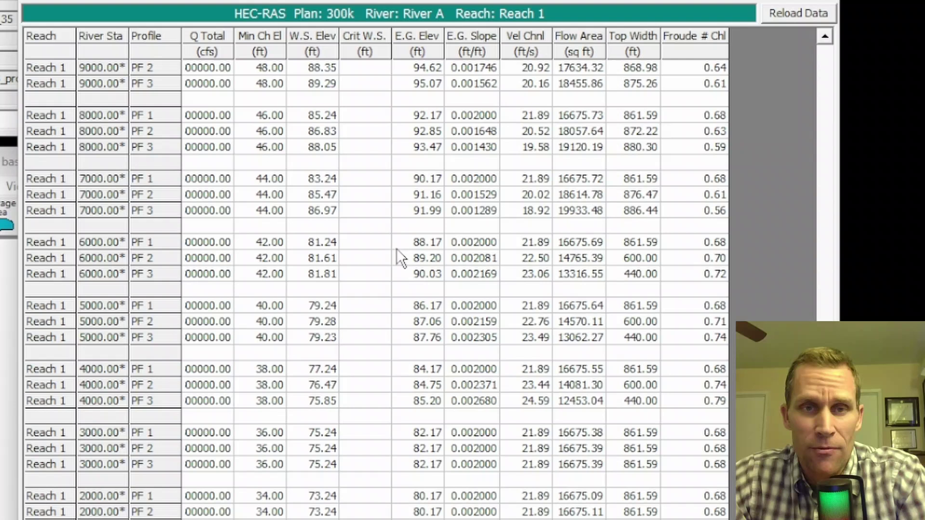
pyautogui.scroll(1, 379, 256)
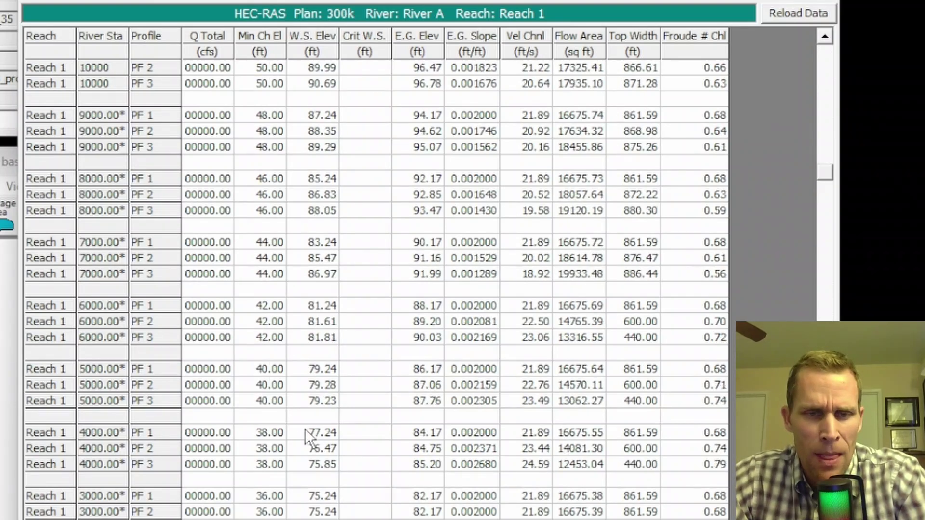
pyautogui.moveTo(322, 434); pyautogui.dragTo(321, 472)
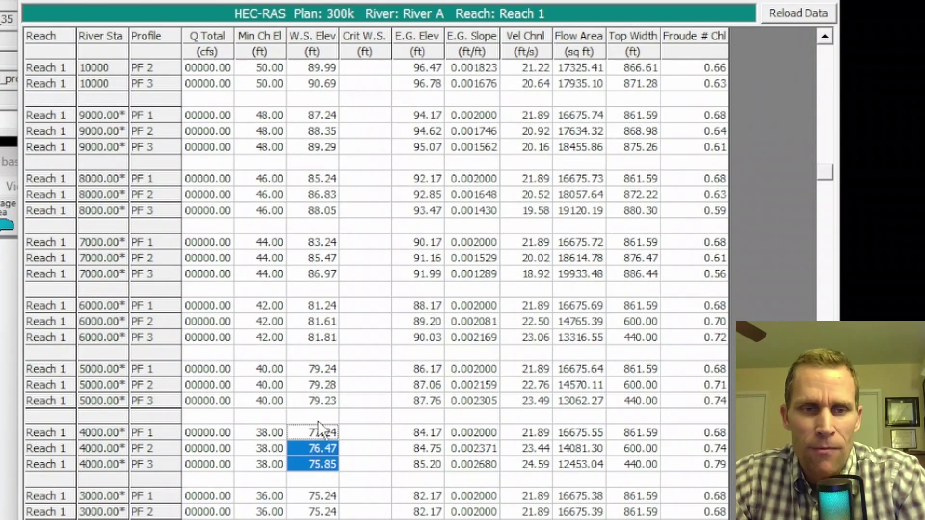
pyautogui.moveTo(325, 371); pyautogui.dragTo(320, 401)
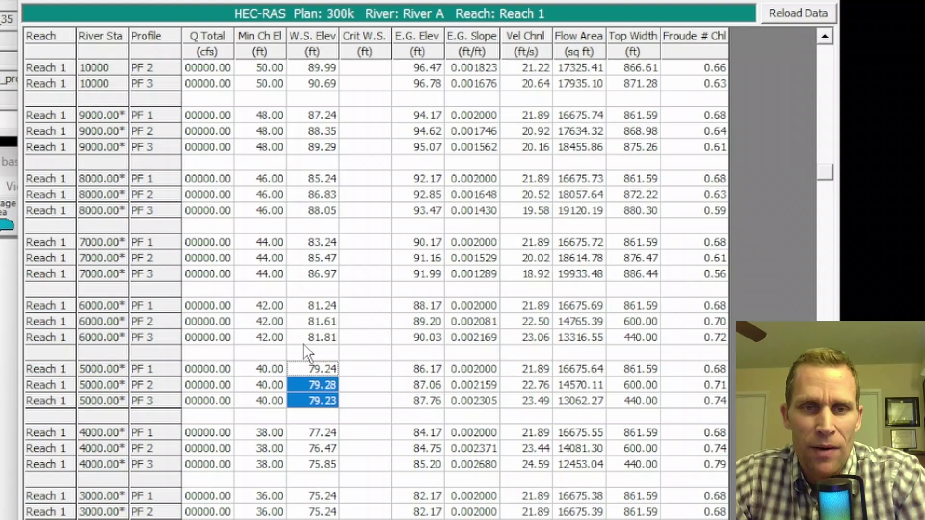
pyautogui.moveTo(303, 311); pyautogui.dragTo(308, 333)
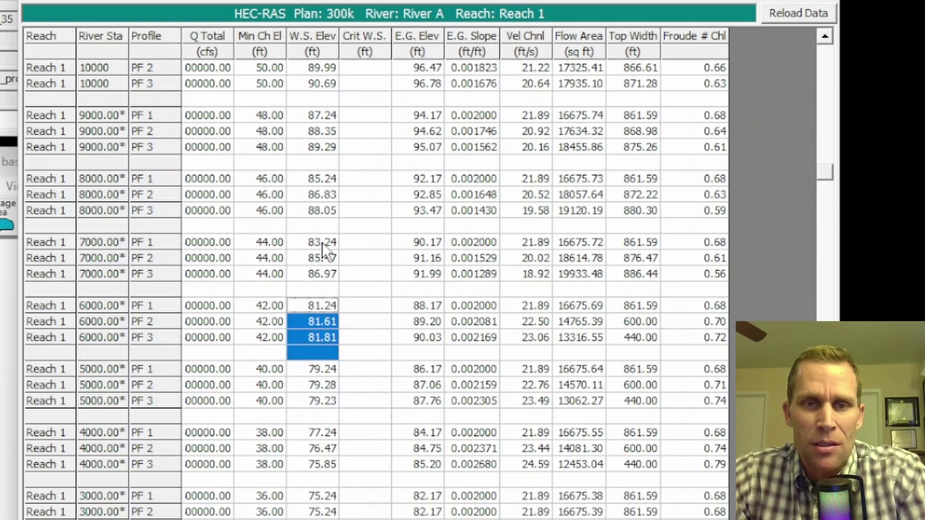
pyautogui.moveTo(323, 242); pyautogui.dragTo(334, 273)
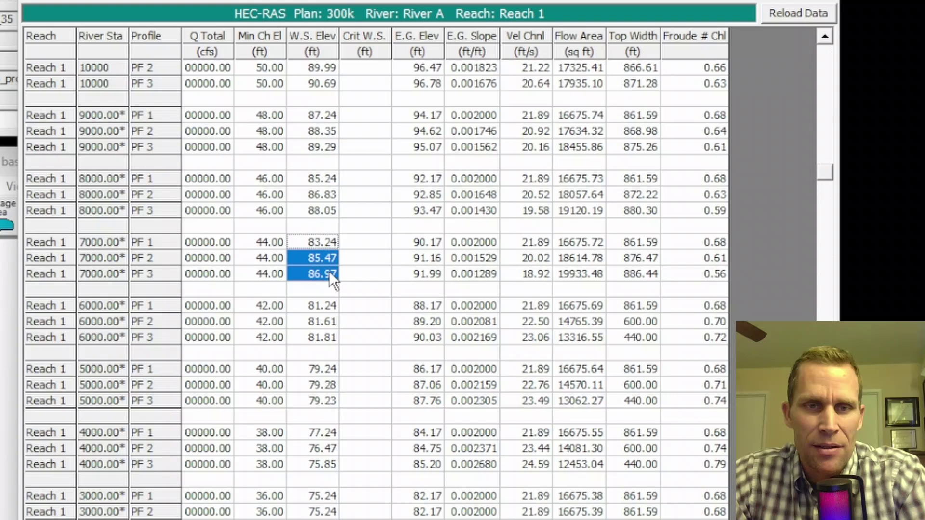
pyautogui.click(320, 245)
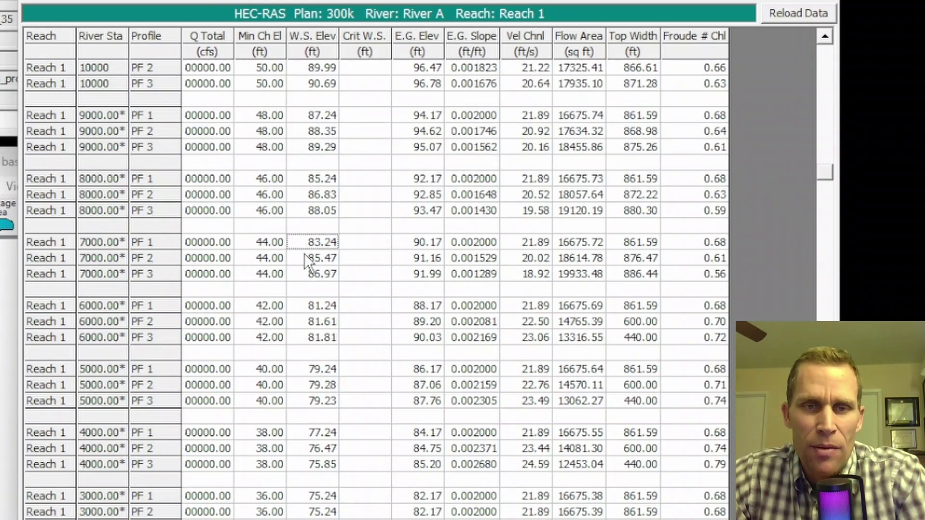
pyautogui.click(311, 259)
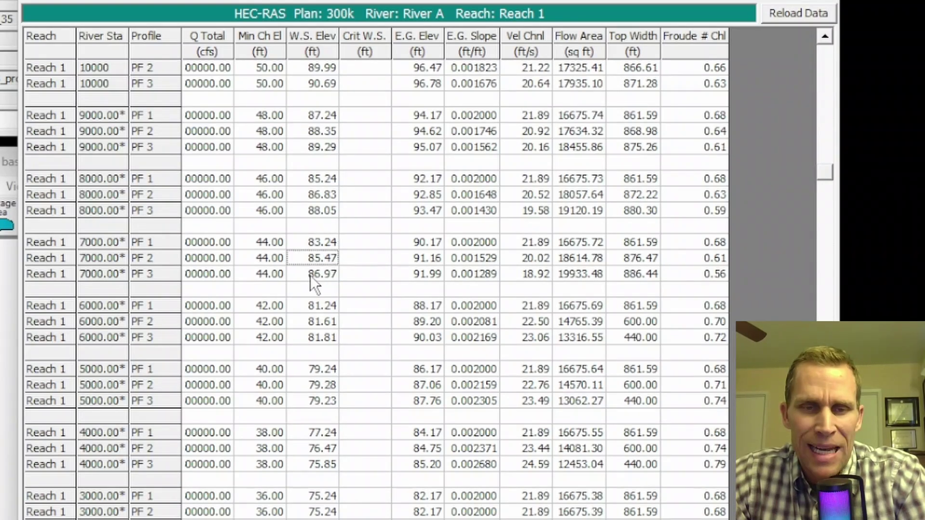
pyautogui.click(310, 276)
pyautogui.moveTo(234, 46); pyautogui.dragTo(250, 46)
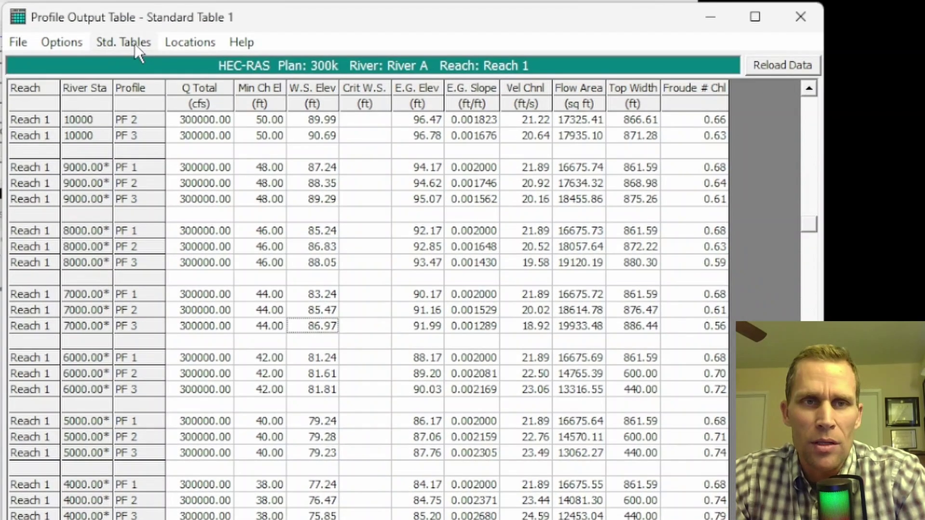
pyautogui.click(135, 50)
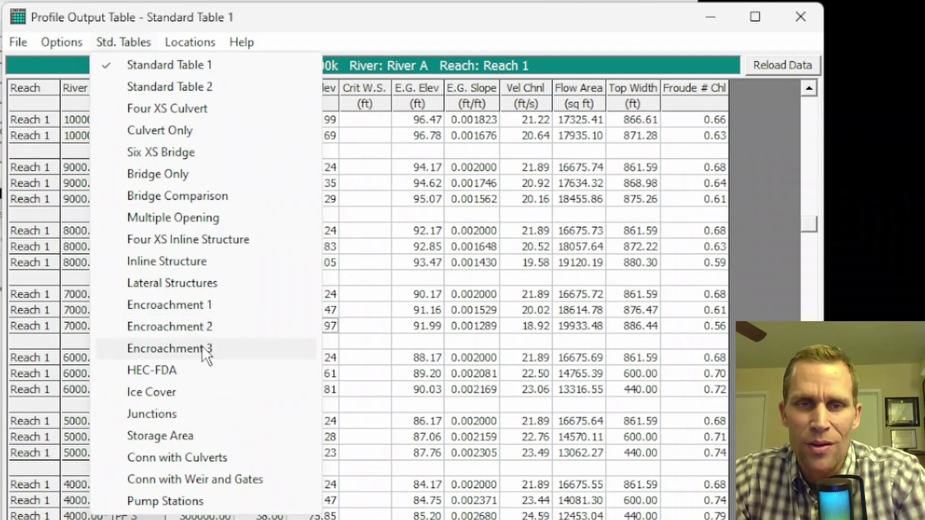
# Step: Switch to the Encroachment 1 table and check the water-surface deltas, 2.23 and 3.73 at 7000
pyautogui.click(195, 304)
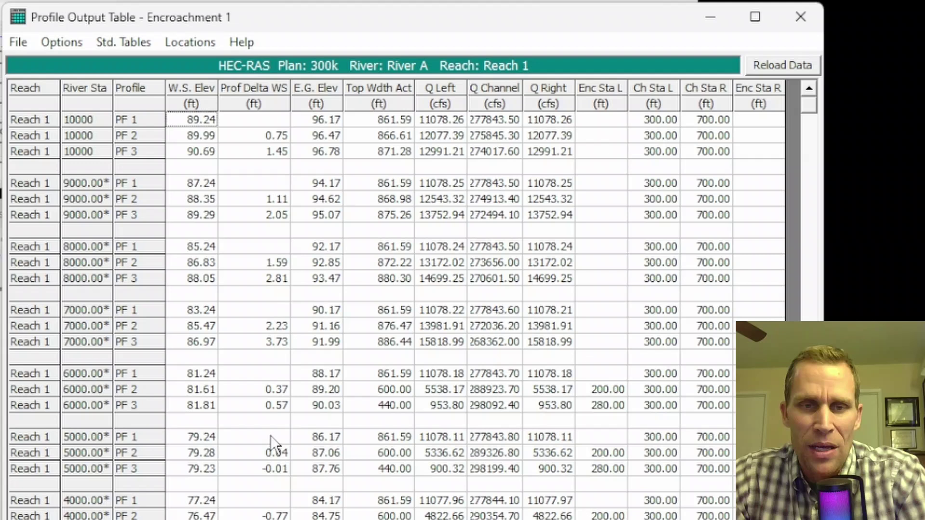
pyautogui.click(285, 459)
pyautogui.click(281, 470)
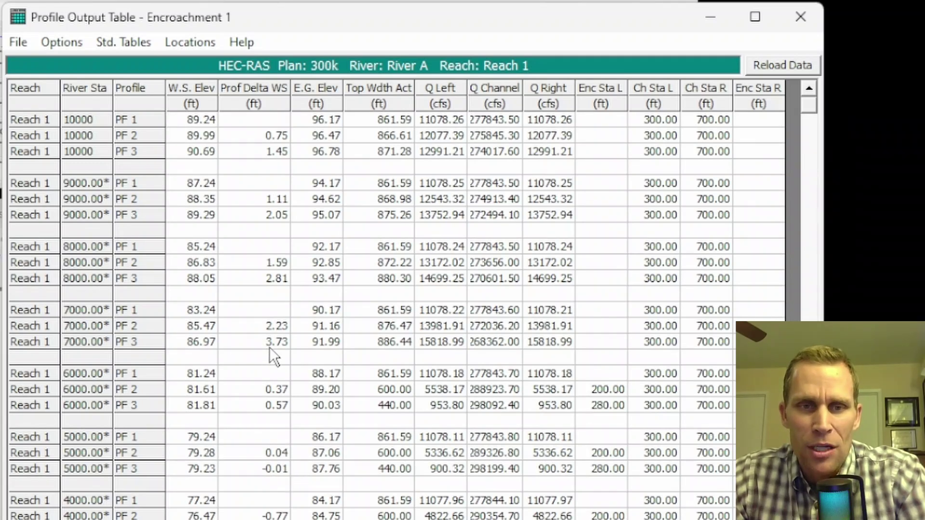
pyautogui.click(258, 346)
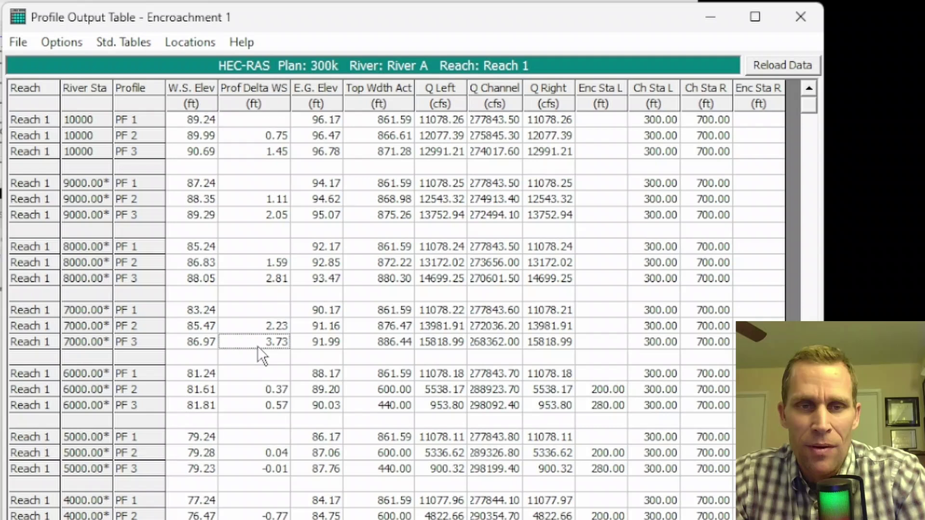
pyautogui.click(256, 333)
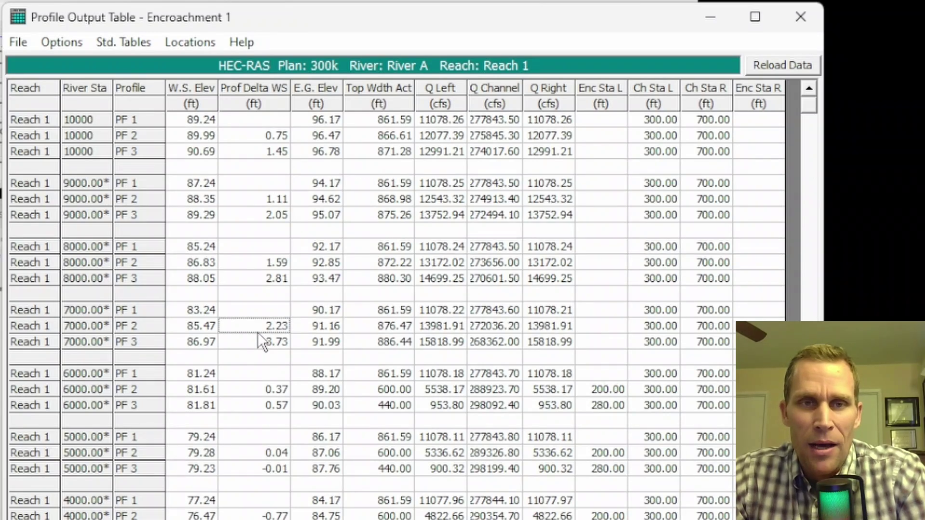
pyautogui.click(261, 343)
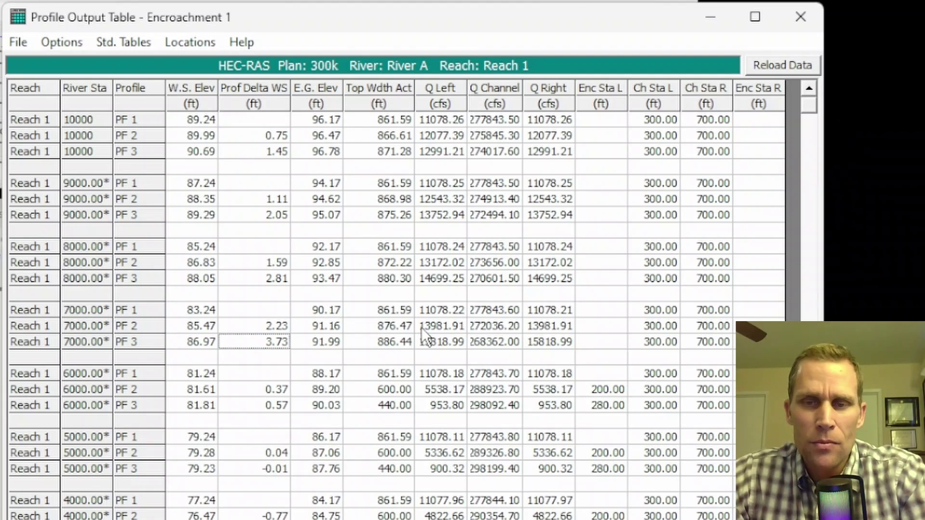
# Step: Close the Profile Output Table window
pyautogui.click(139, 46)
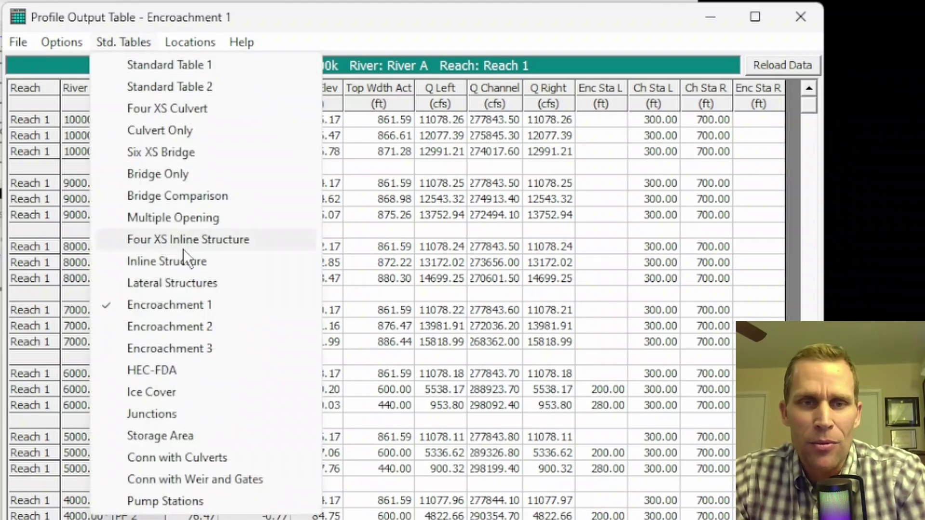
pyautogui.click(799, 18)
pyautogui.click(799, 19)
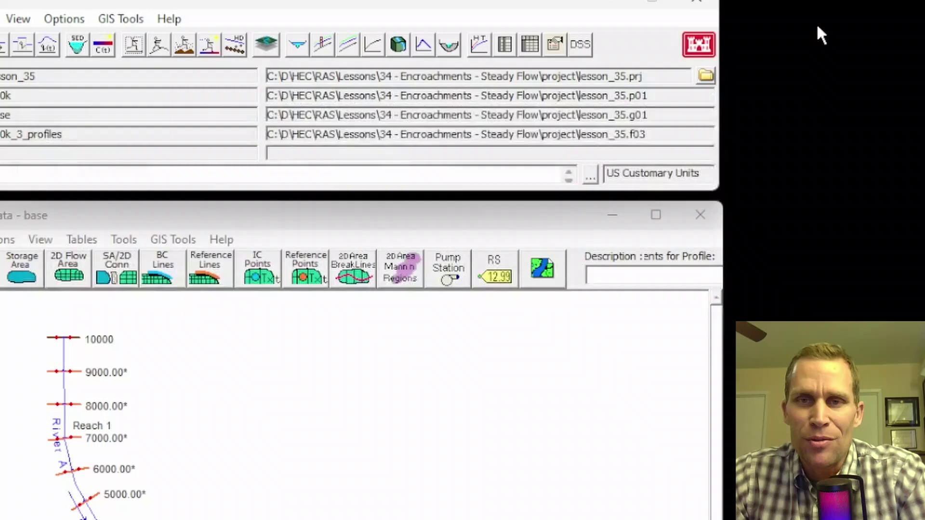